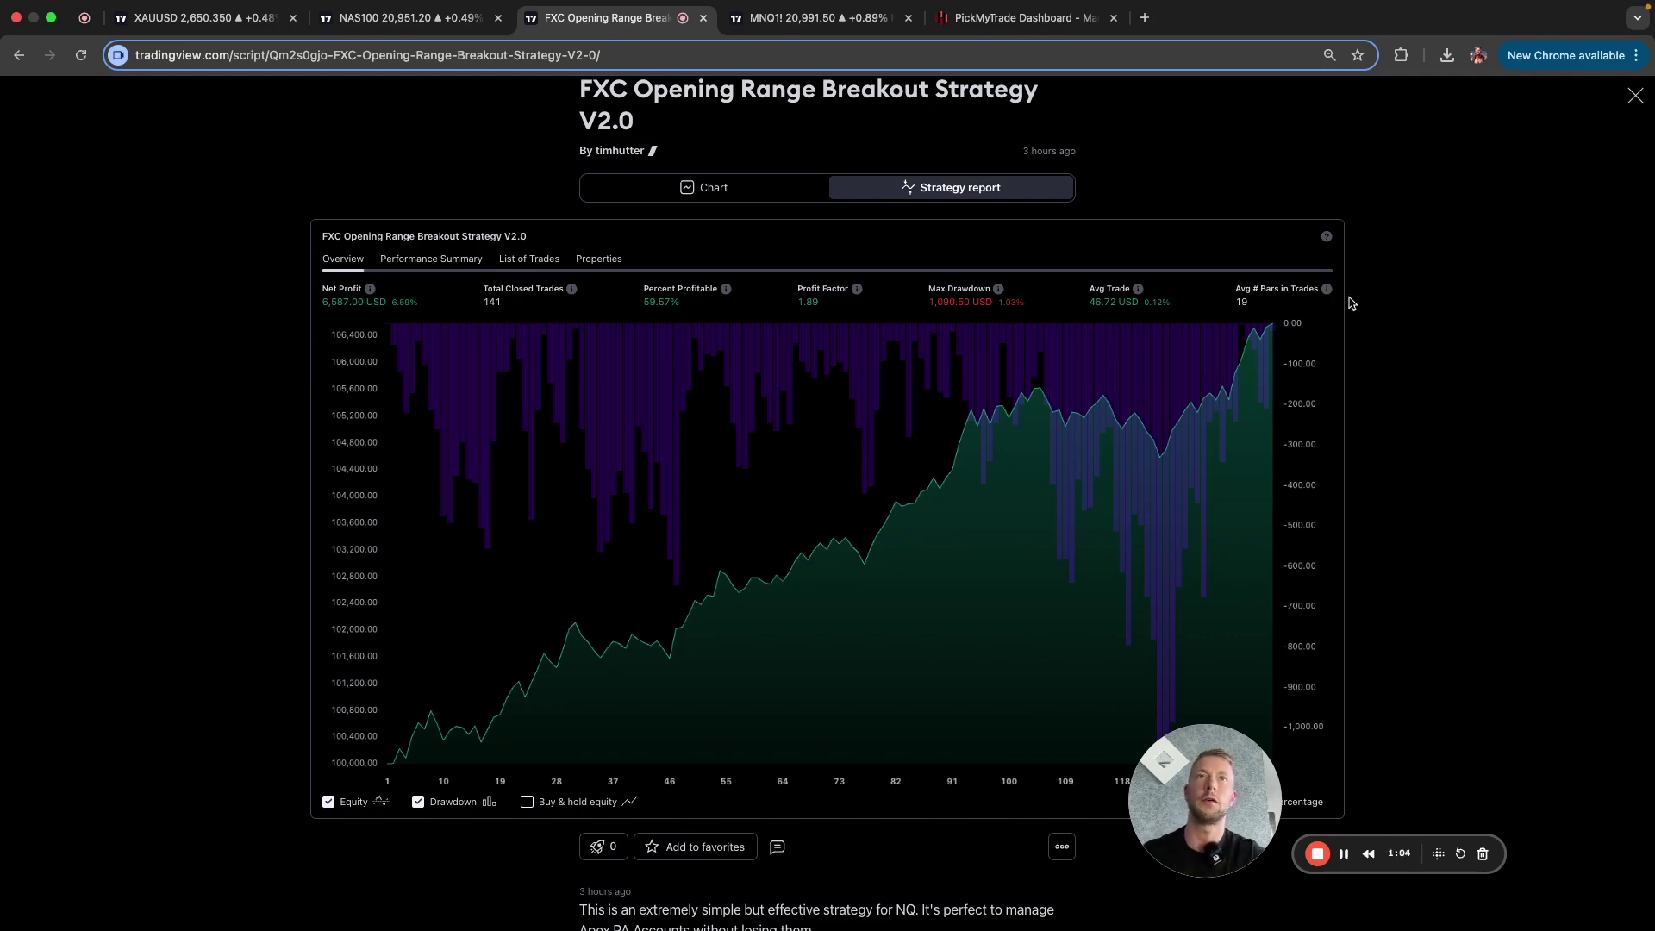
On the MNQ1! chart, browse the invite-only strategies available to load
scroll(1378, 355, "up", 1)
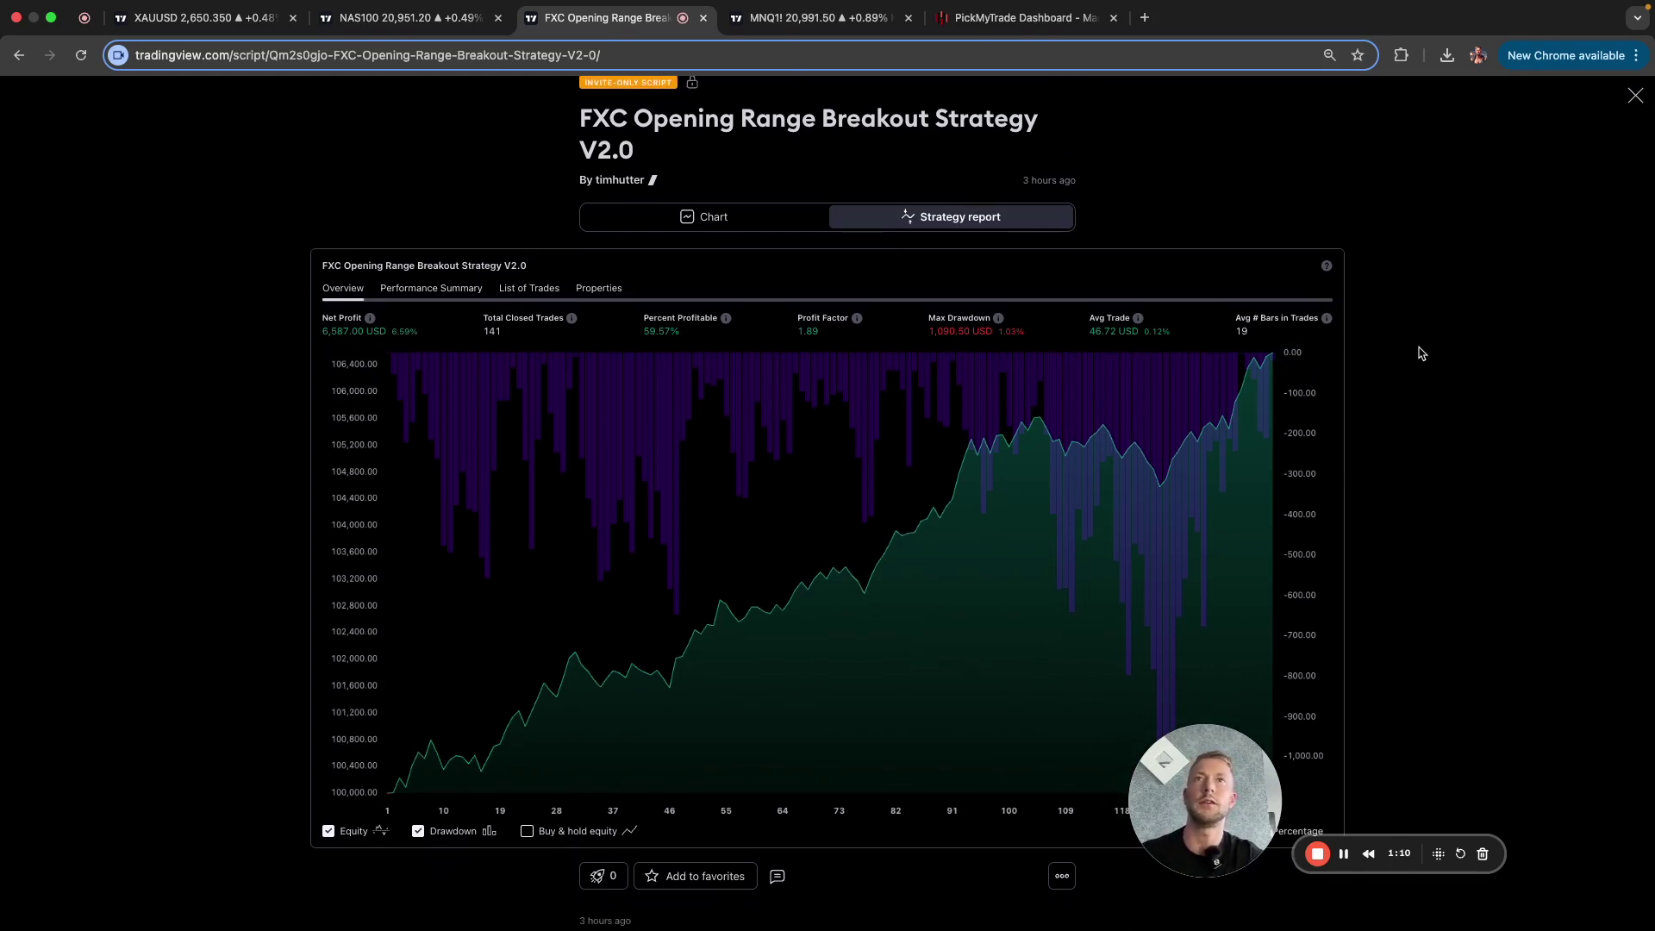
scroll(1219, 322, "up", 1)
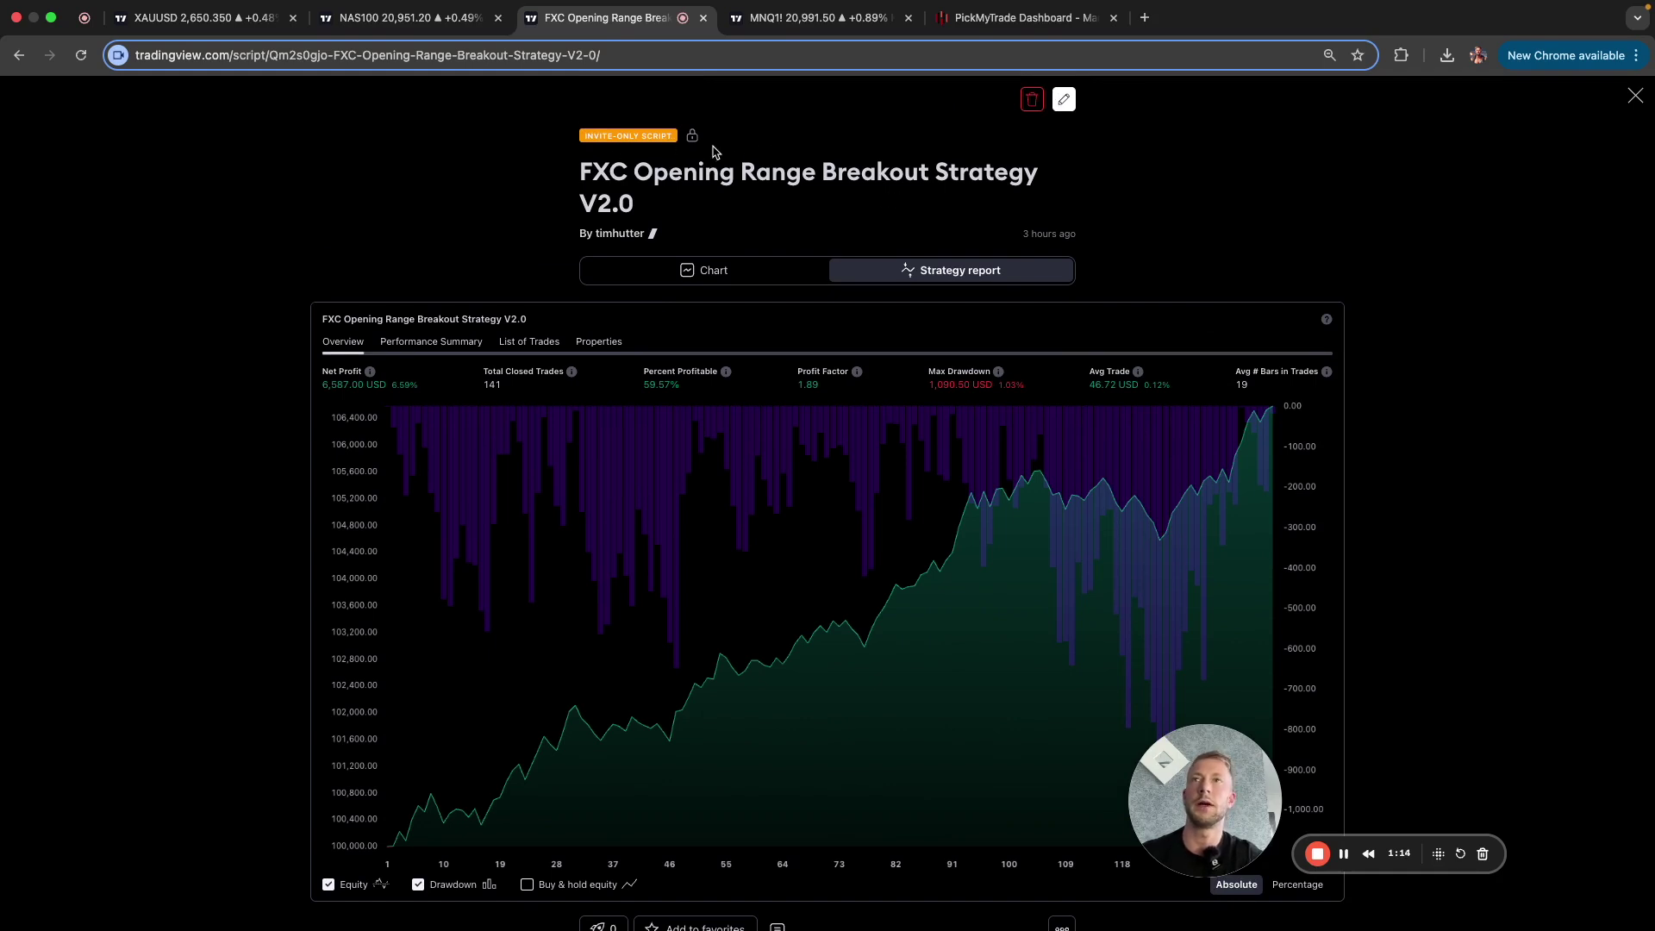
scroll(821, 222, "down", 1)
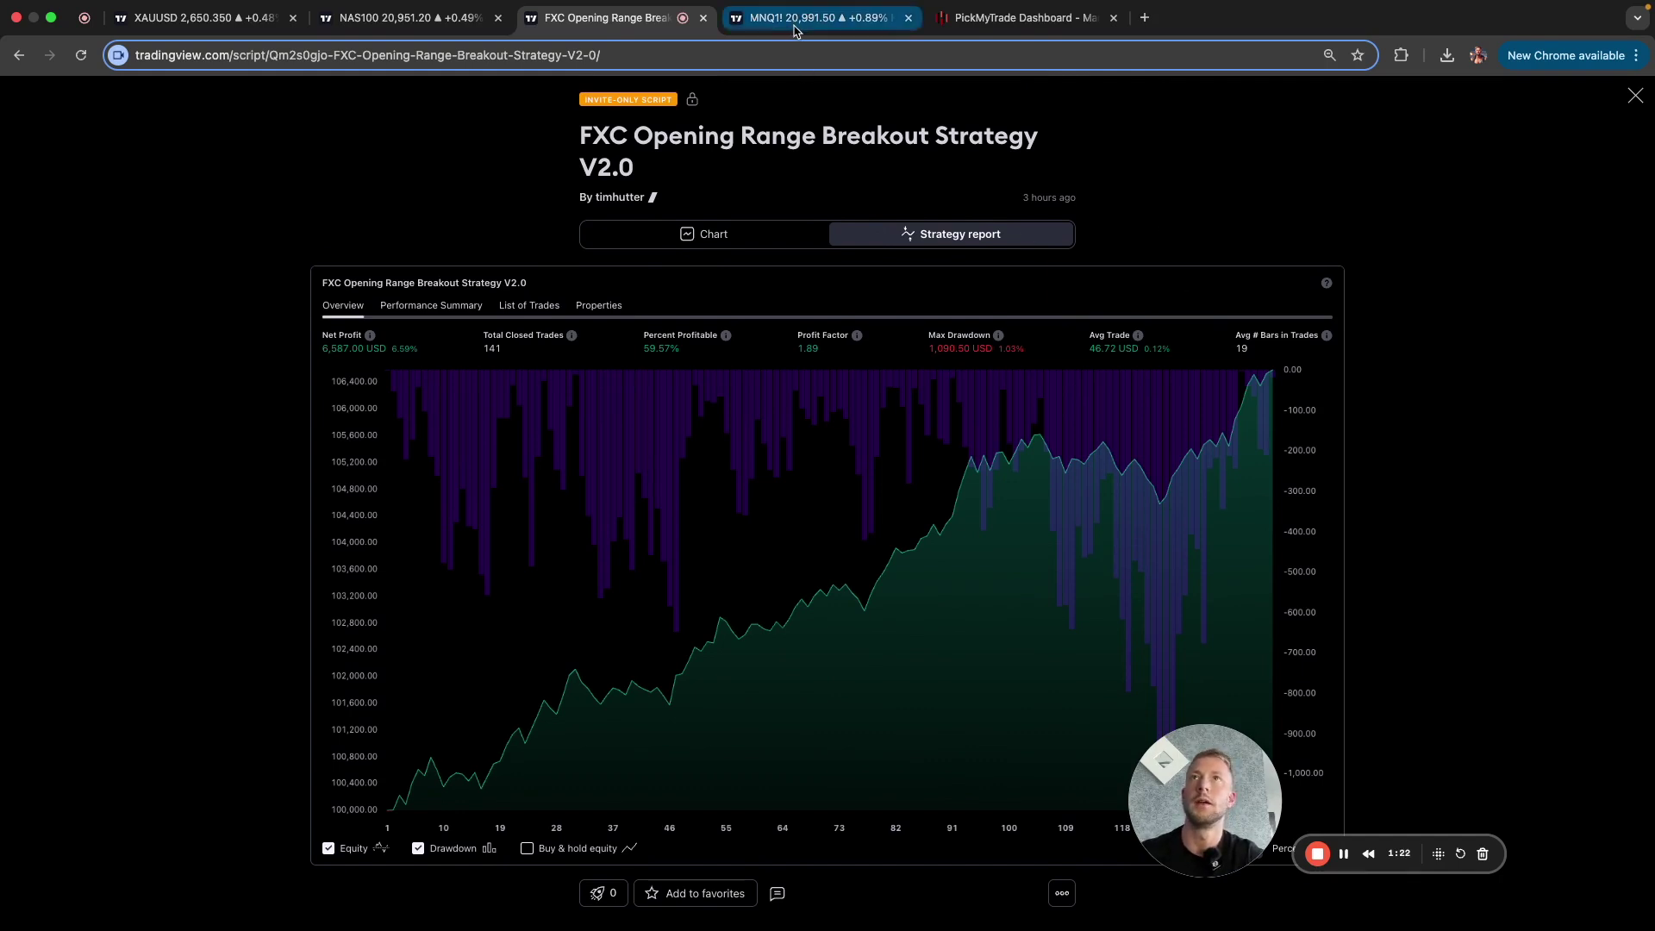
left_click(794, 30)
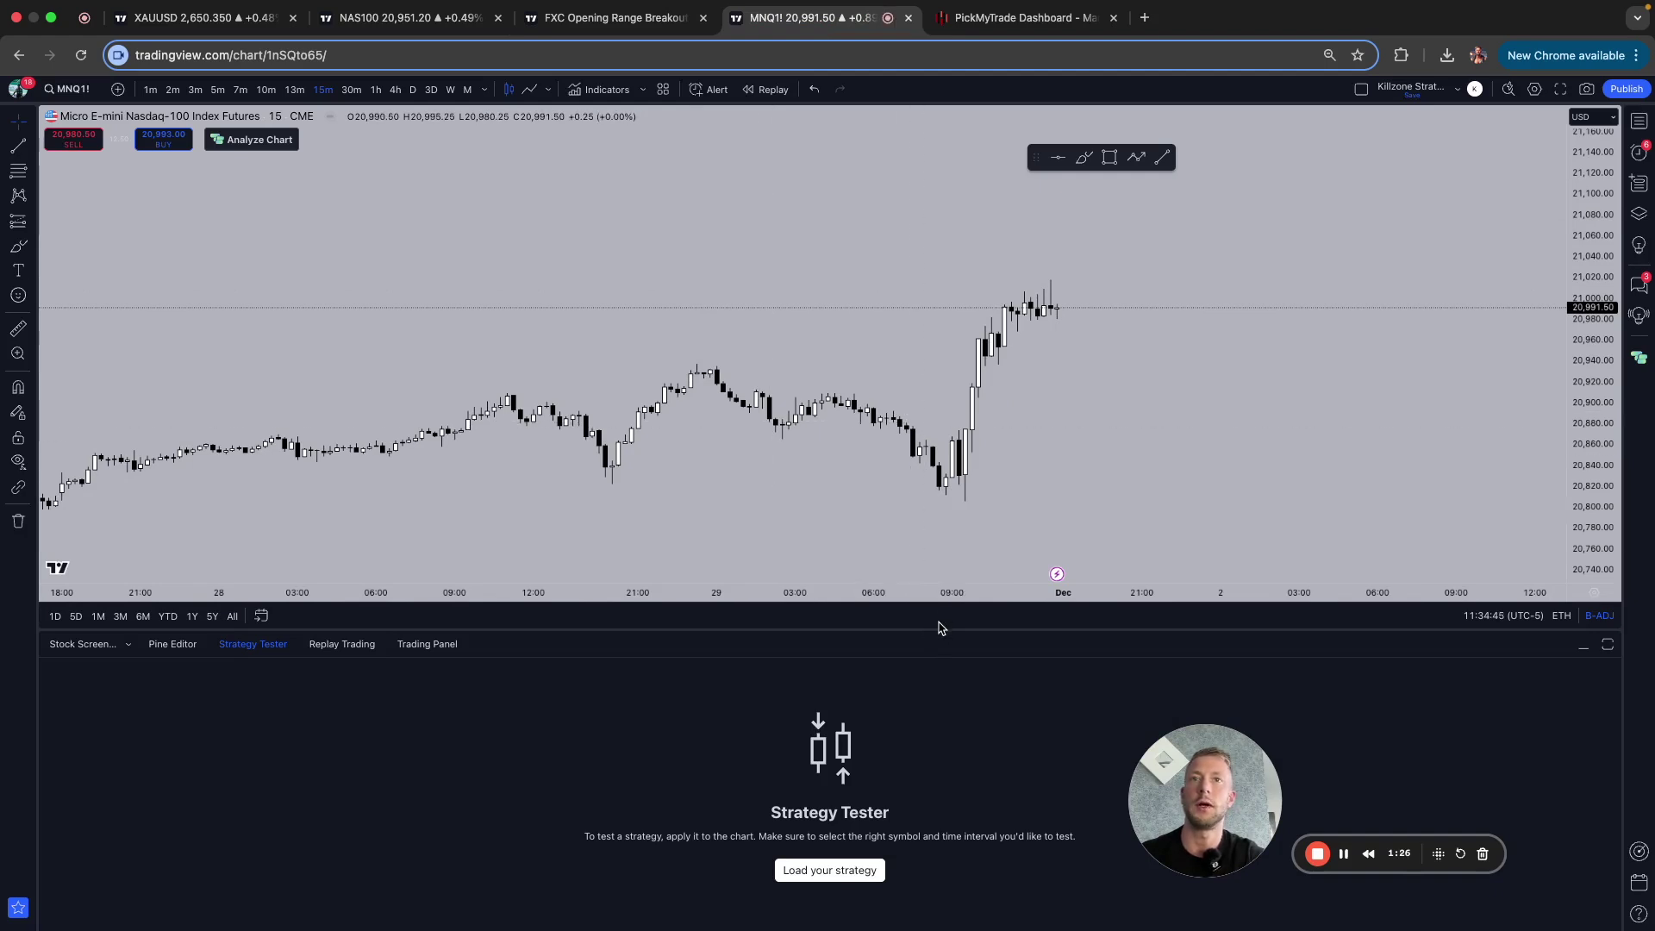
left_click(823, 883)
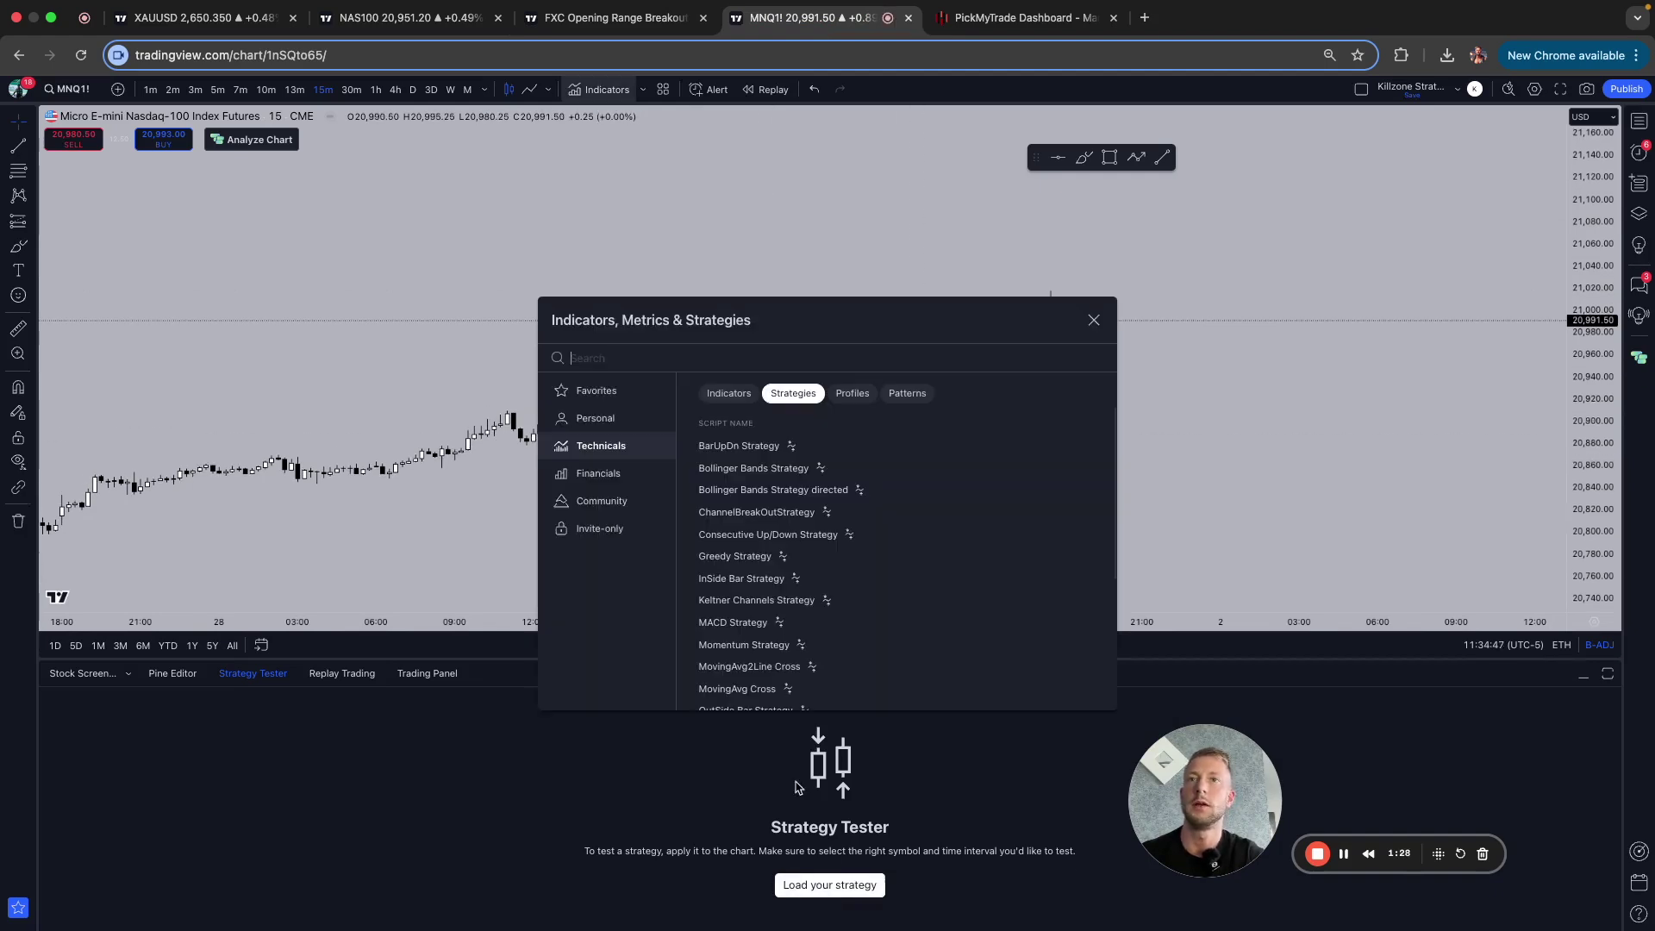
left_click(593, 528)
scroll(811, 609, "down", 1)
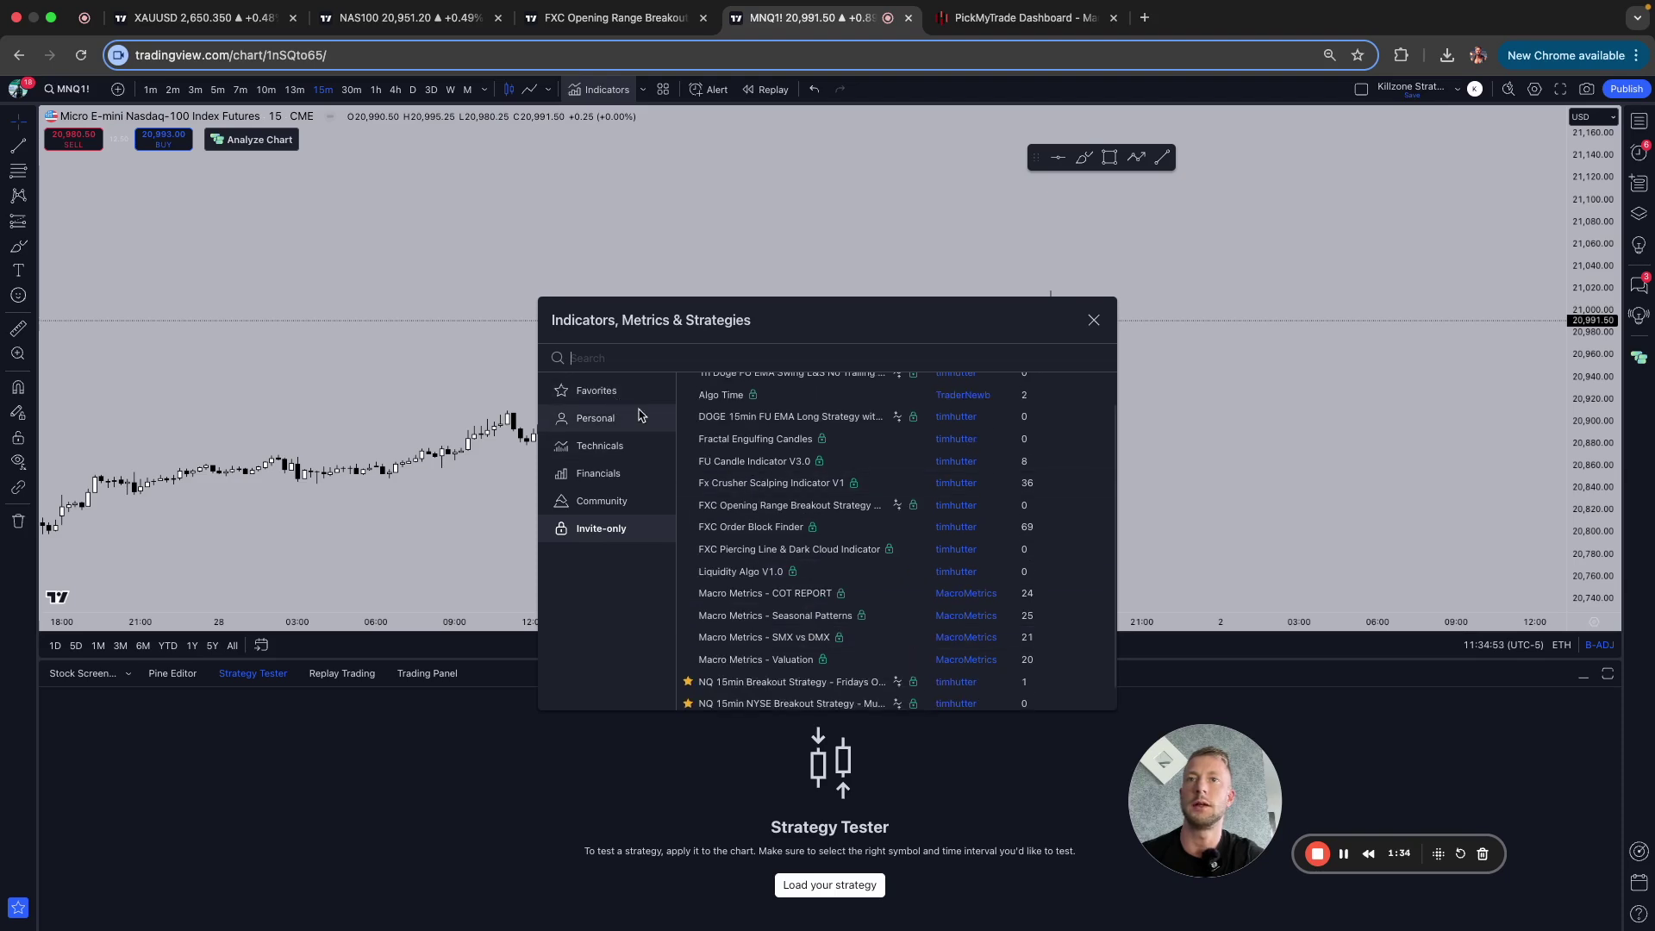
left_click(1093, 320)
Add the FXC Opening Range Breakout Strategy to the MNQ1! 15-minute chart
left_click(832, 885)
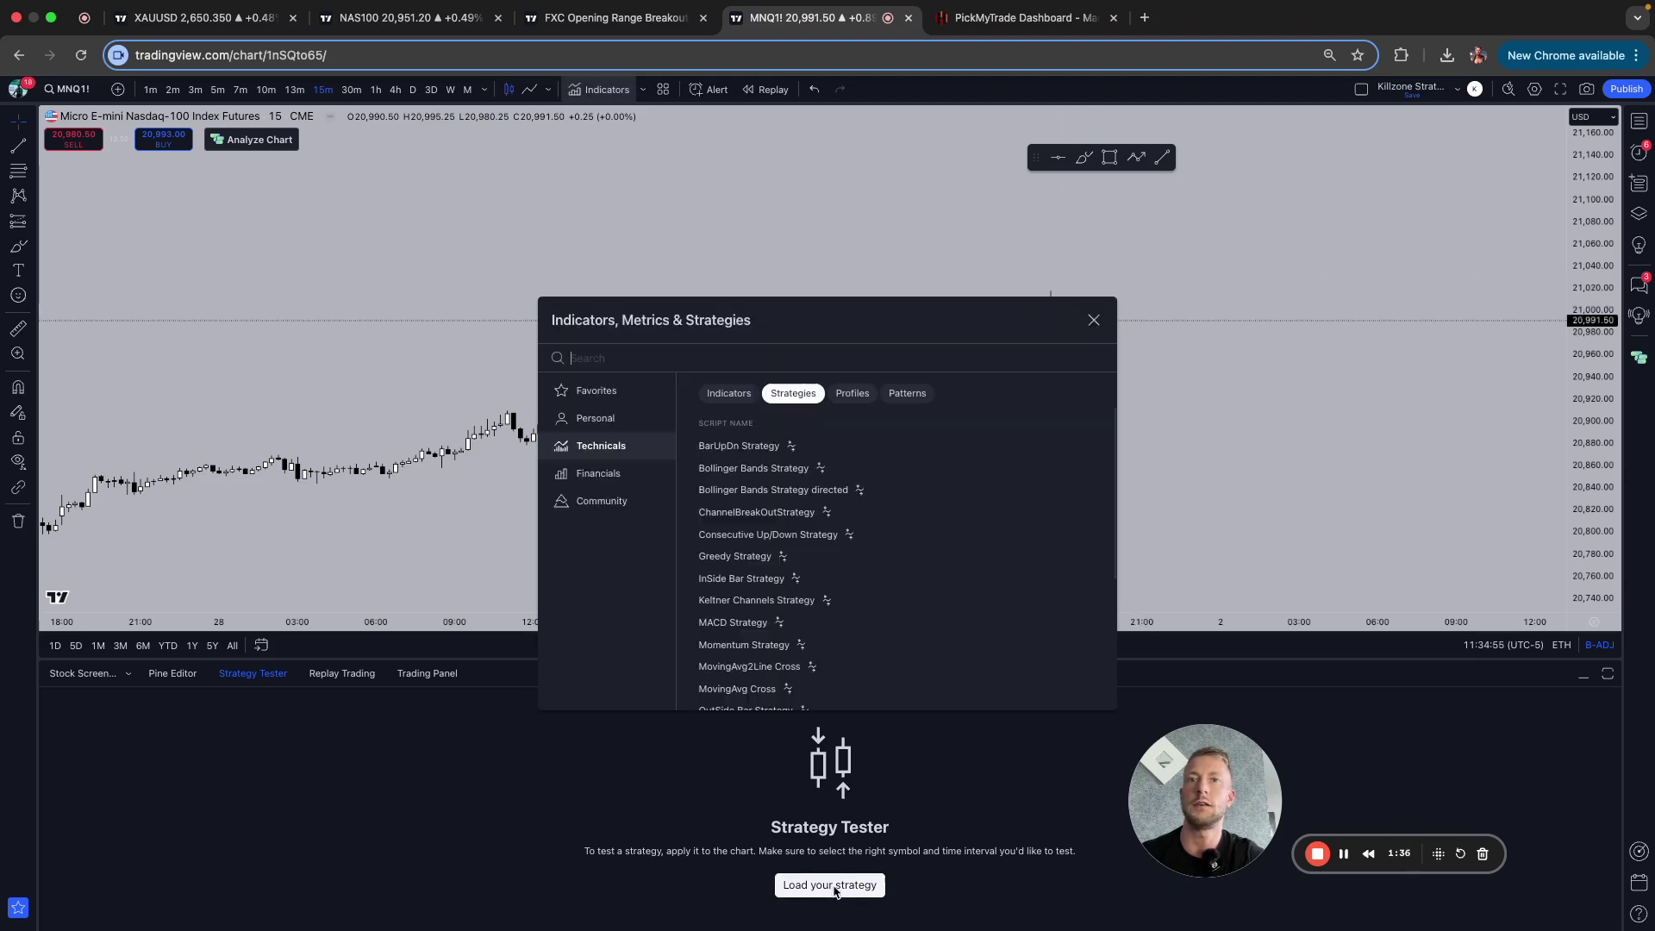
scroll(764, 644, "down", 5)
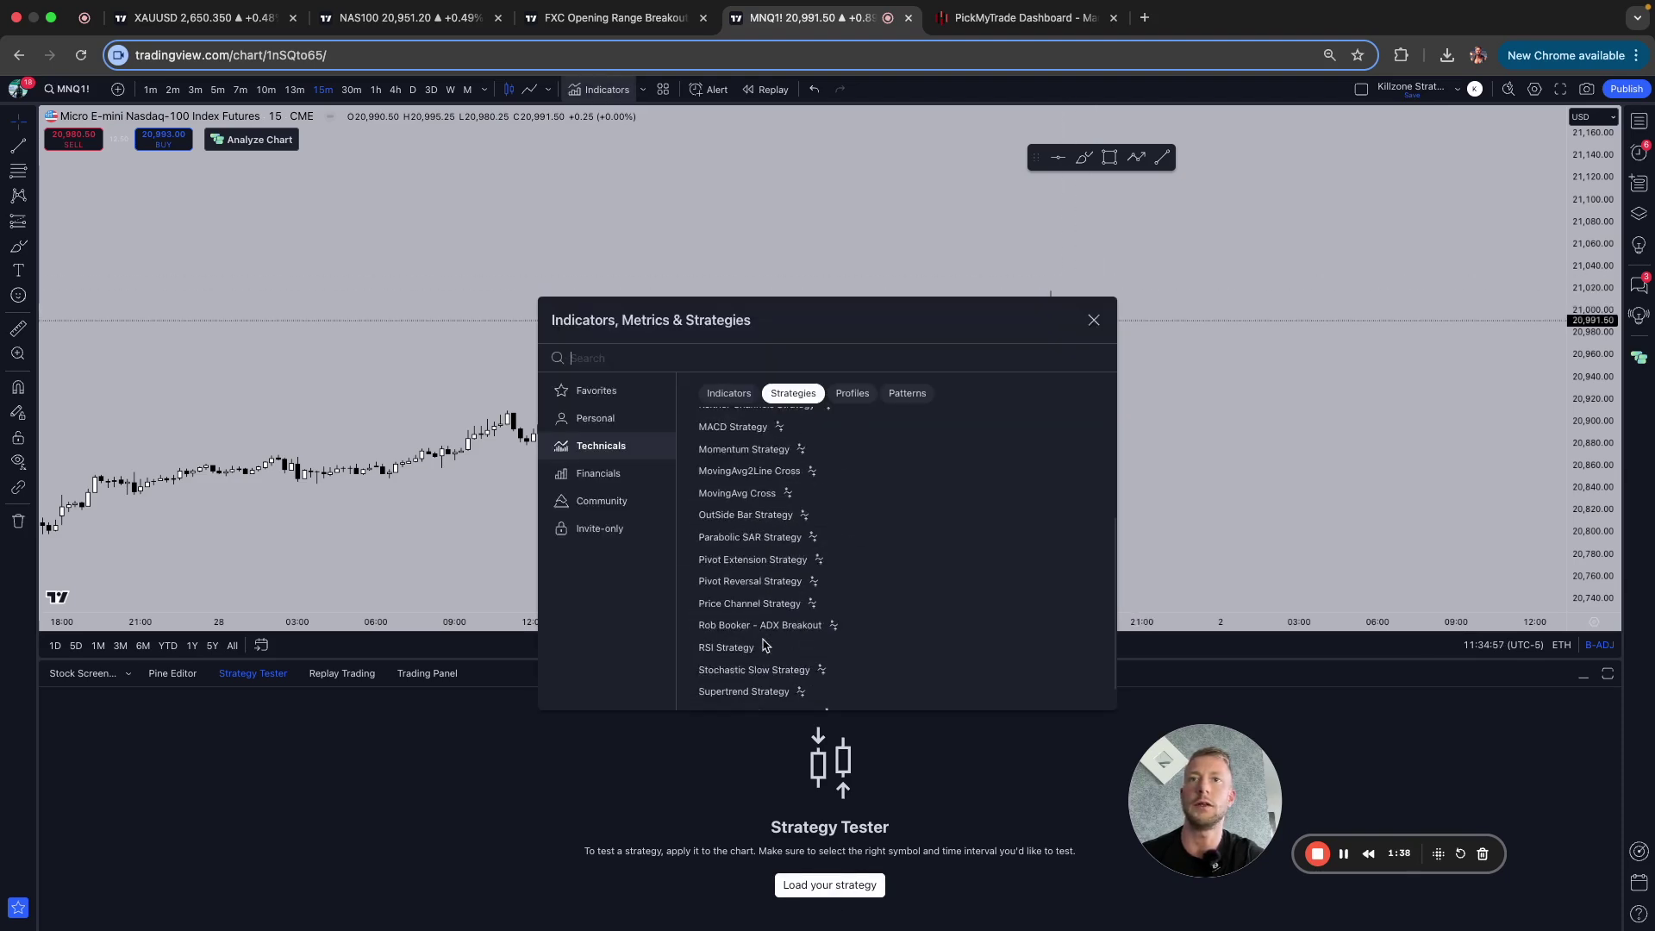
scroll(773, 525, "up", 5)
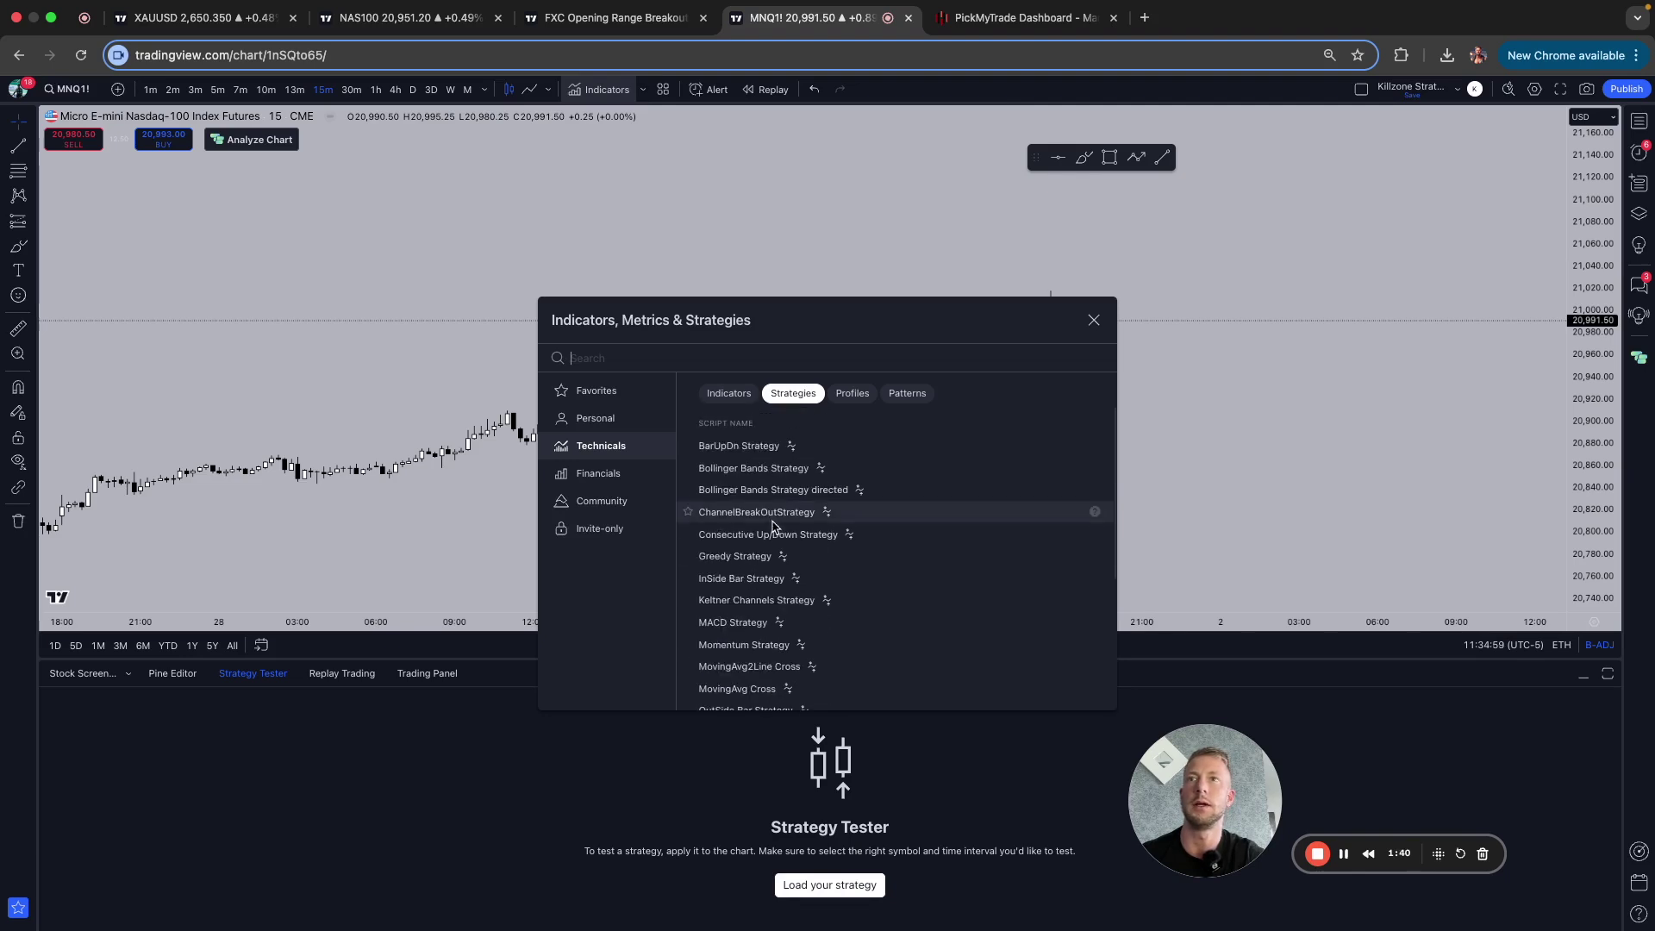
left_click(595, 528)
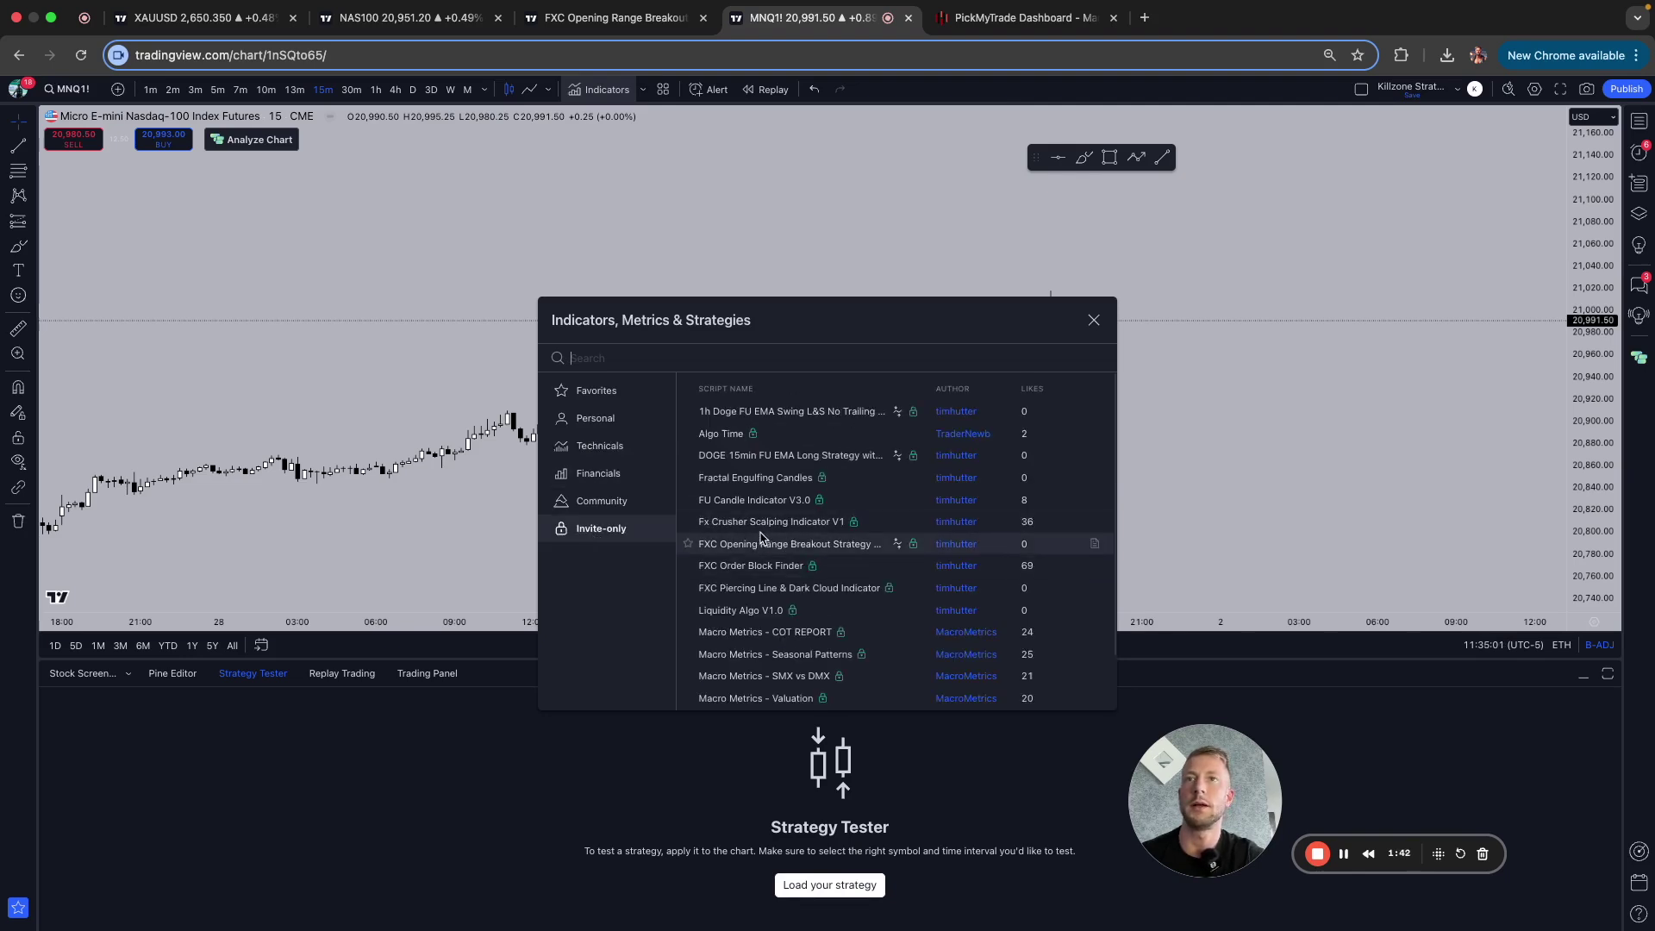
left_click(731, 545)
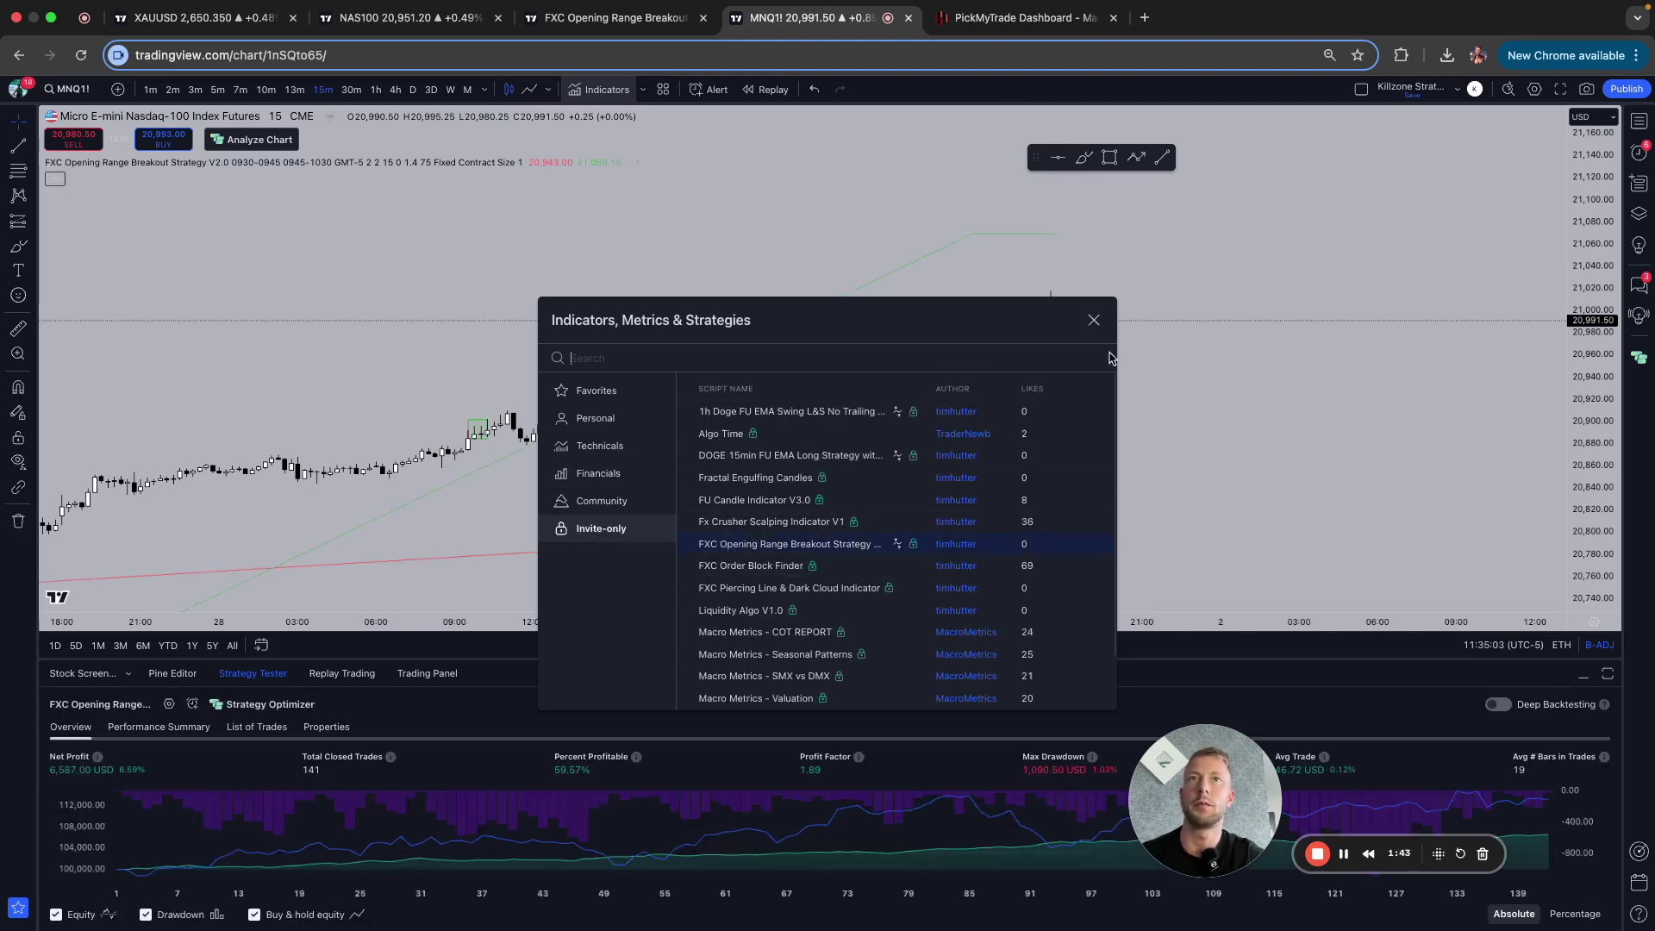
left_click(1093, 321)
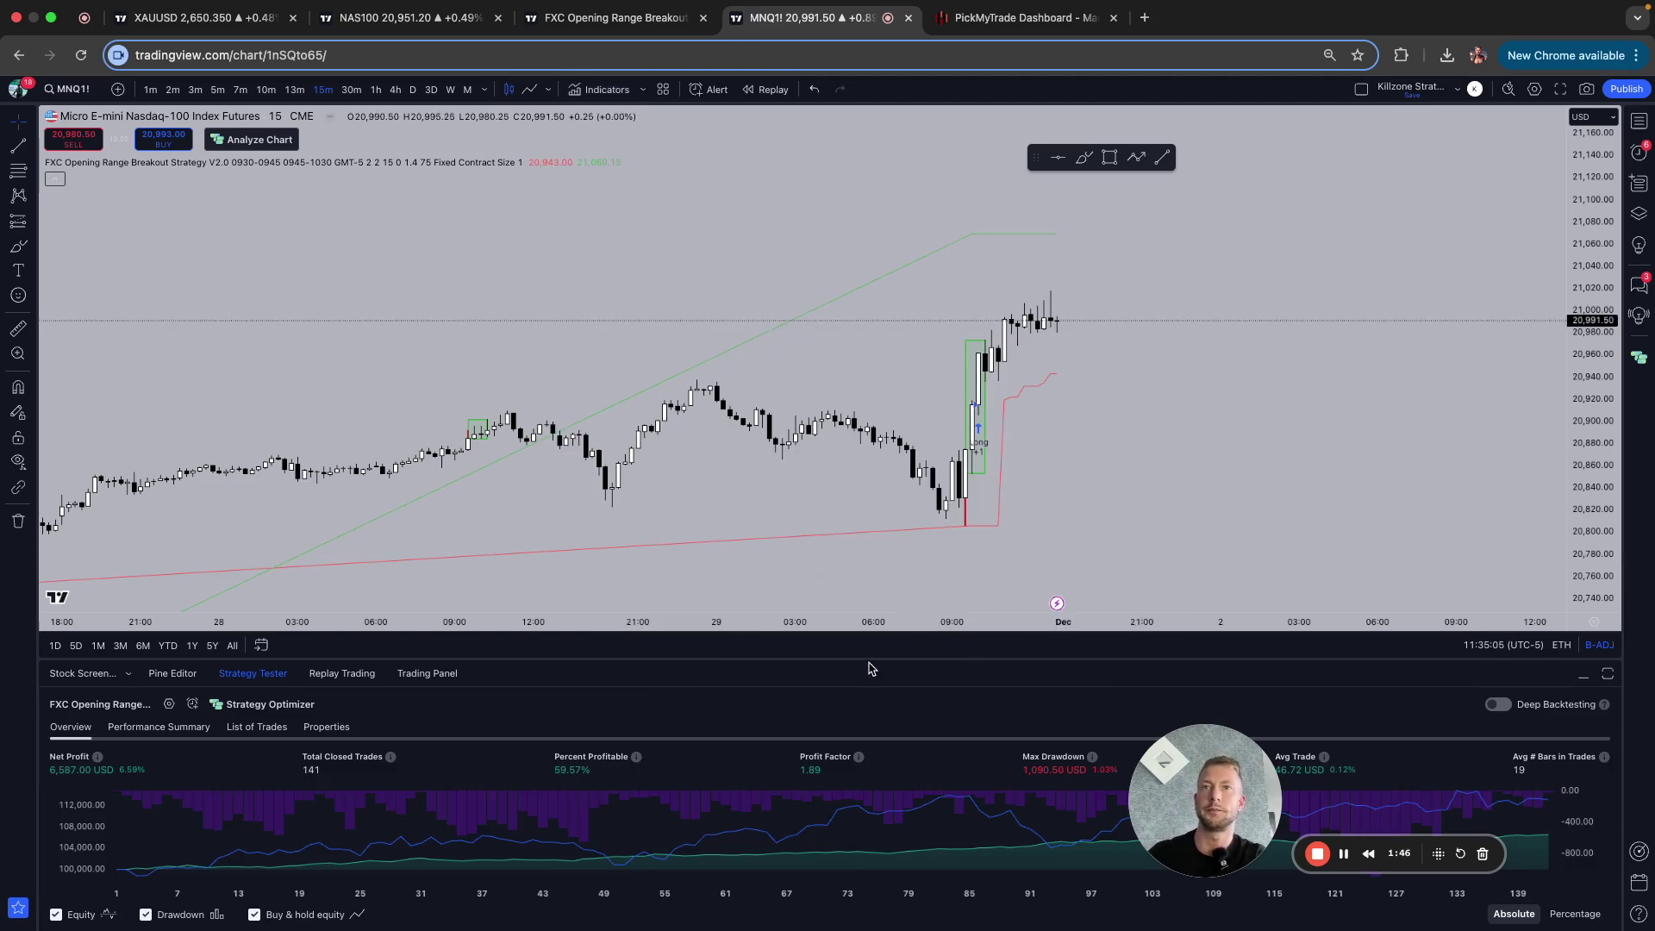
Enlarge the Strategy Tester panel to view the backtest results
left_click_drag(869, 659, 868, 569)
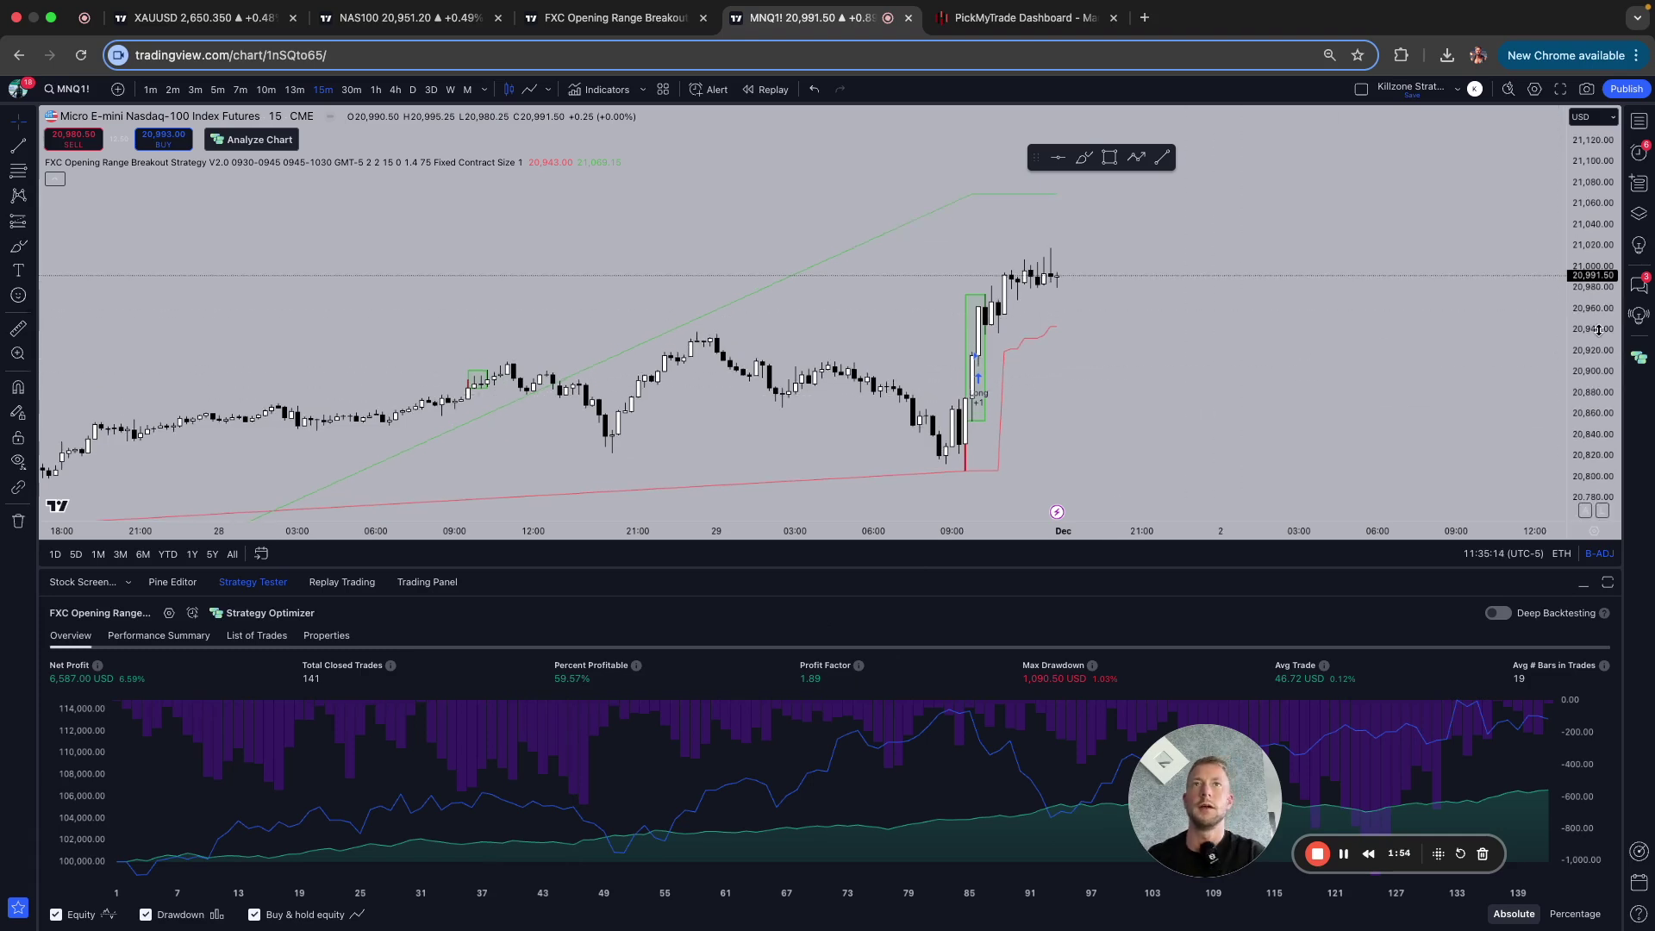
scroll(1156, 349, "right", 2)
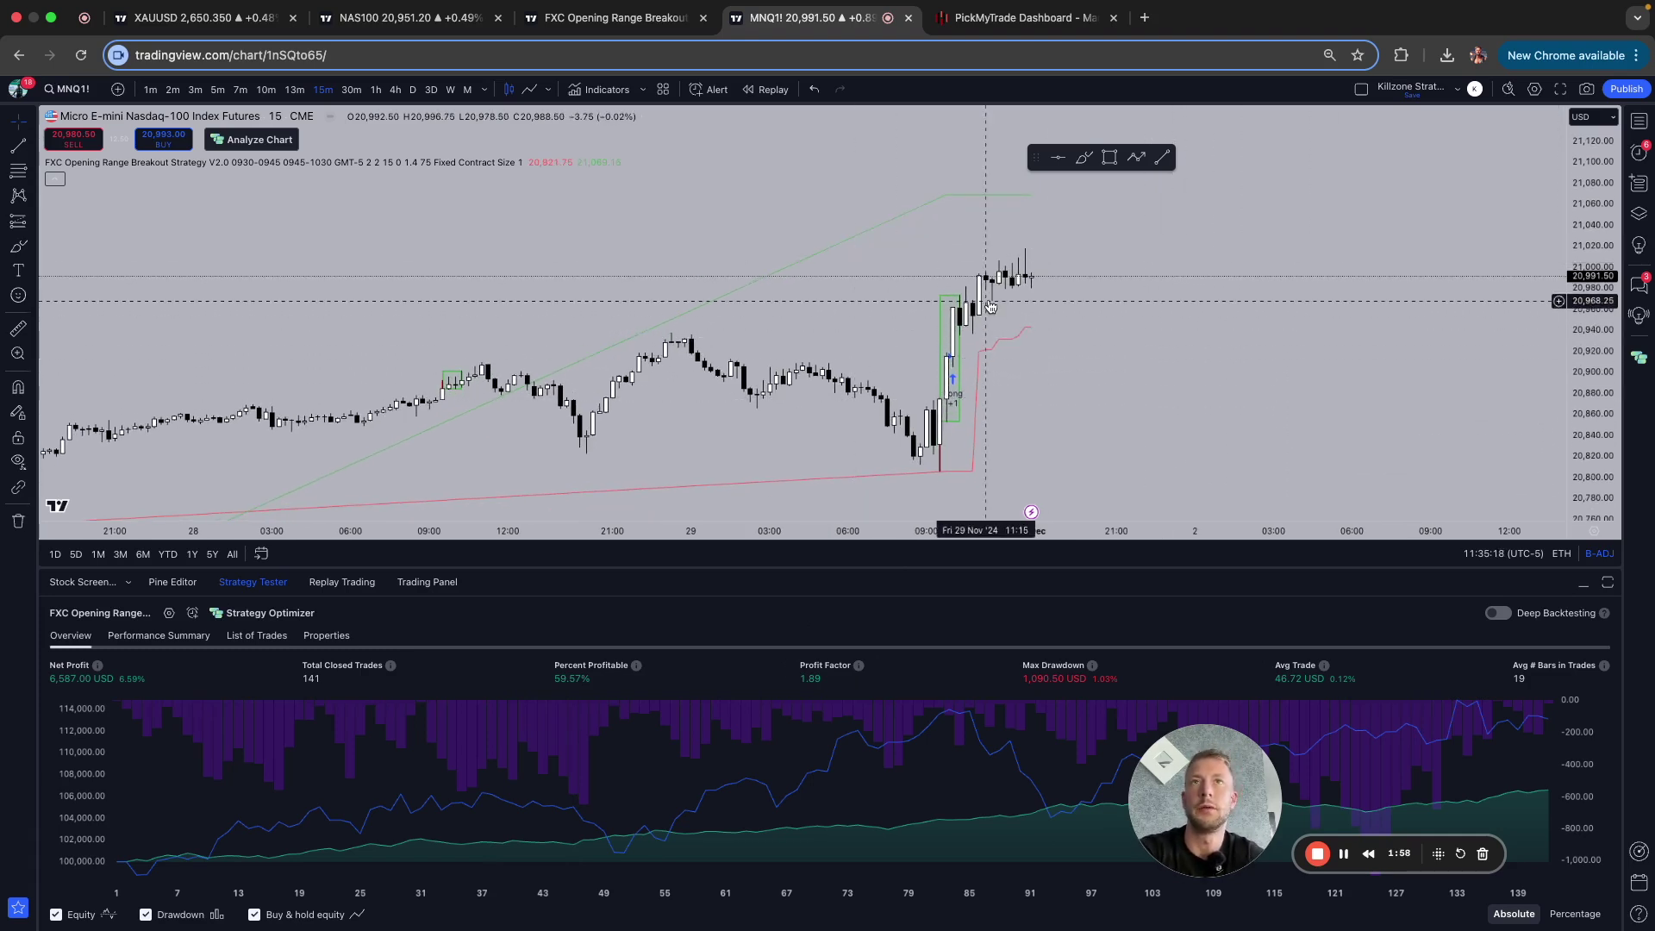
left_click(999, 18)
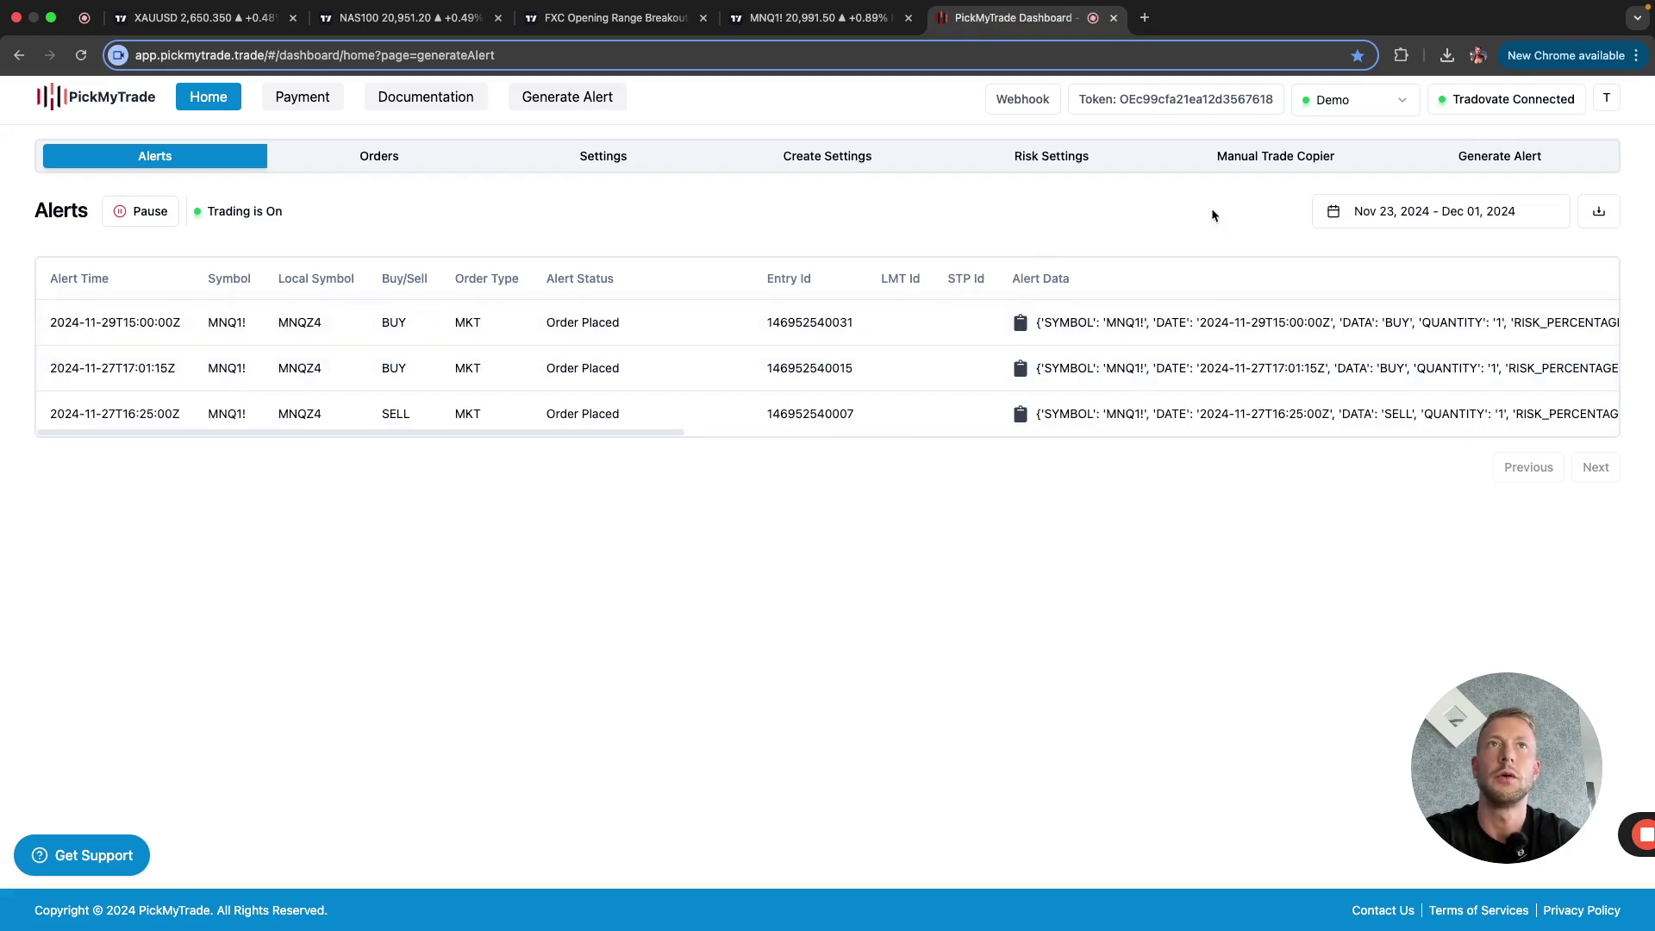
Start reconnecting the Tradovate account from the PickMyTrade dashboard
left_click(1469, 107)
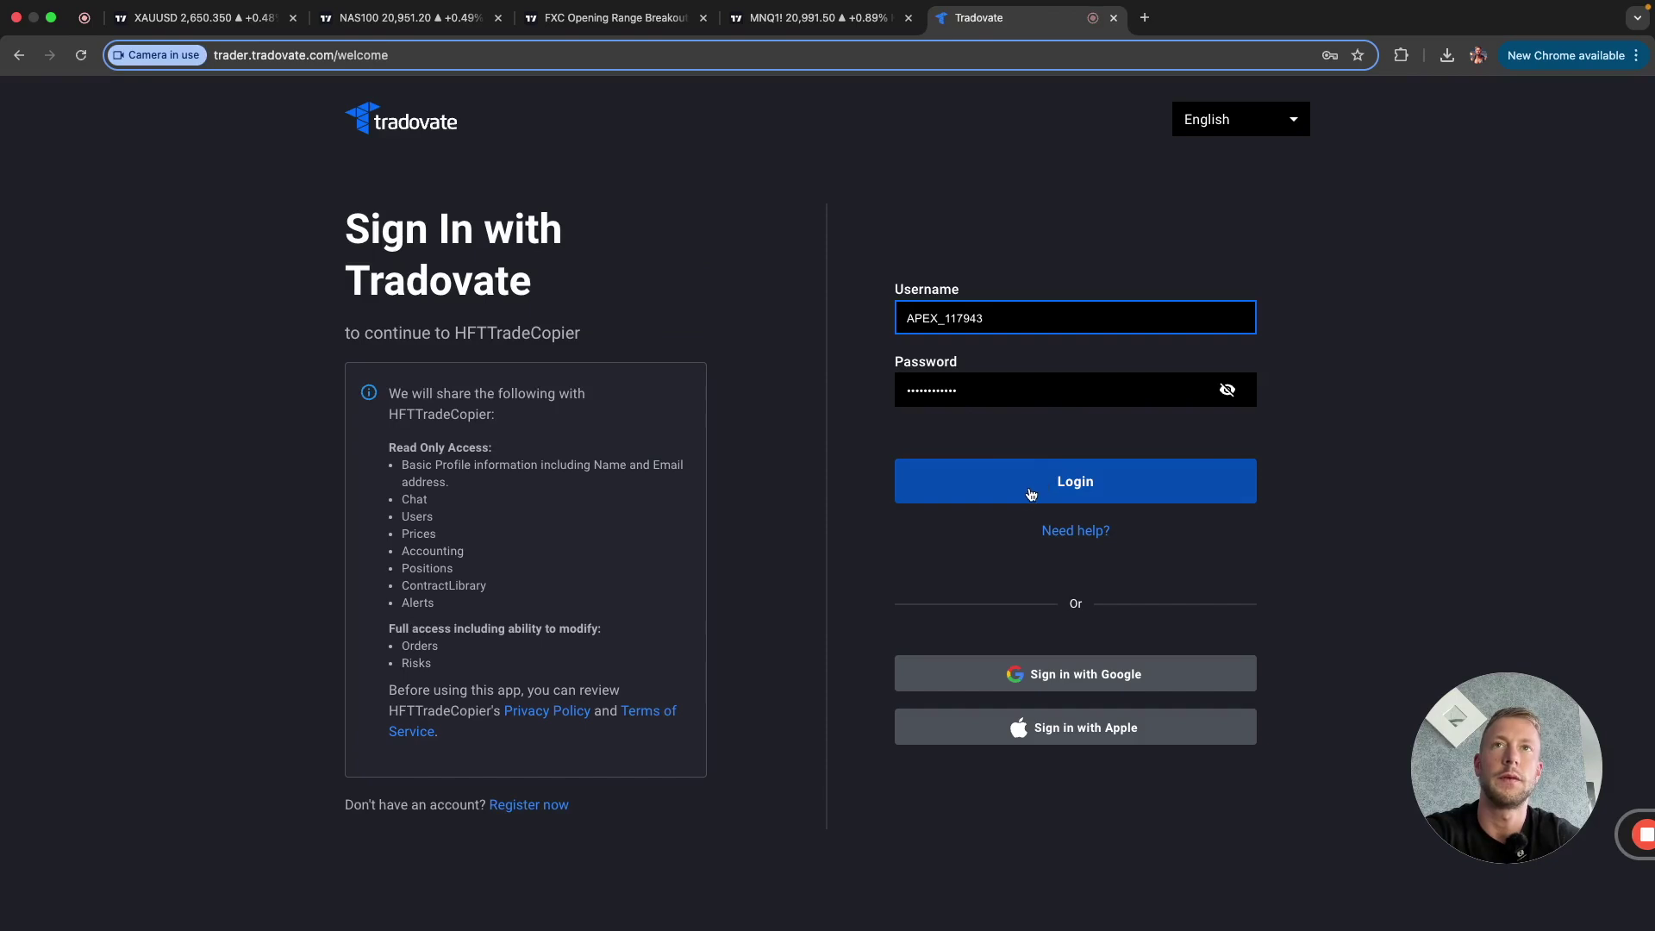
Log in to Tradovate and close PickMyTrade's Black Friday sale popup
left_click(991, 493)
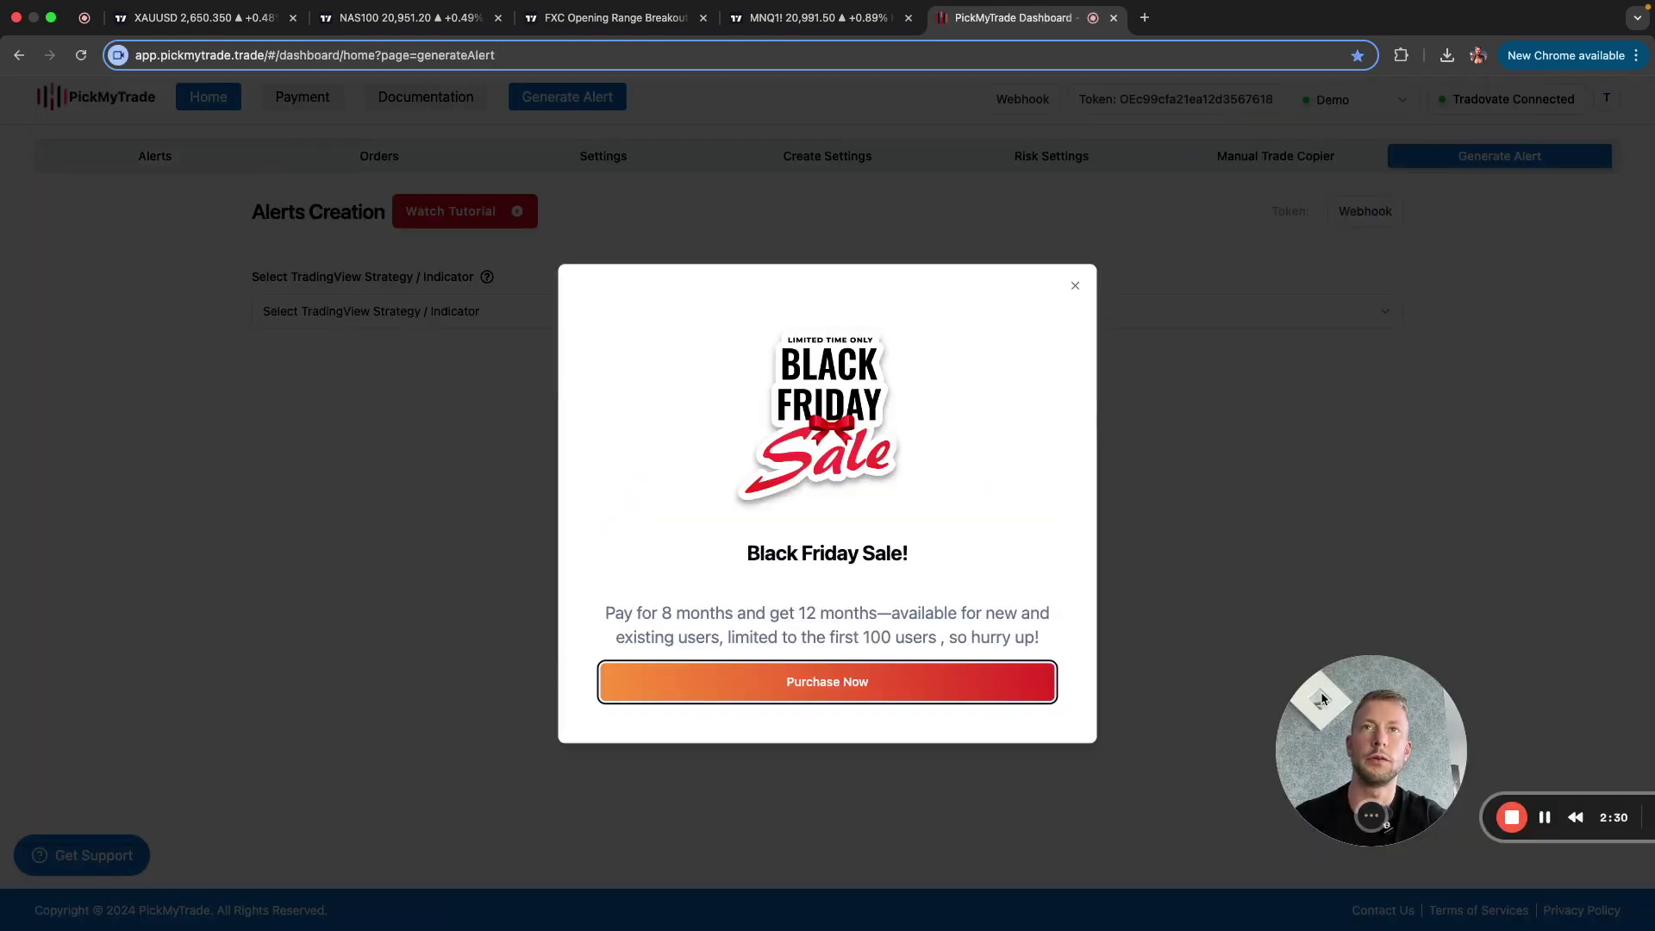
left_click(1075, 286)
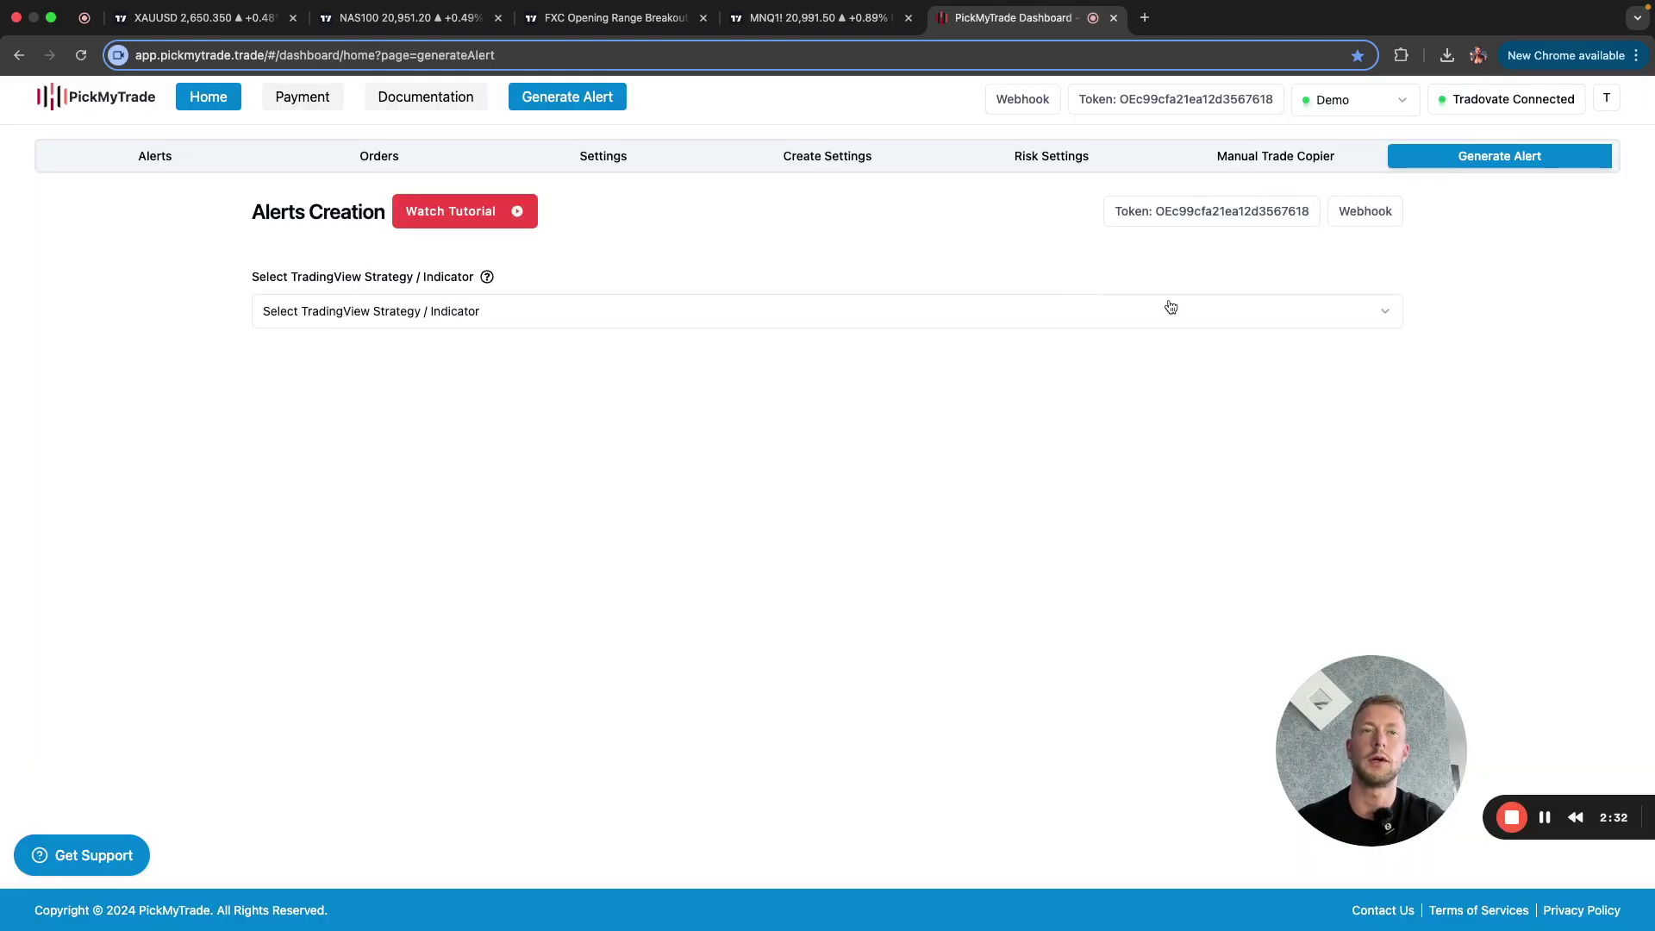
Set the alert form to STRATEGY with multiple accounts NO and generate the JSON code
left_click_drag(1327, 680, 1272, 639)
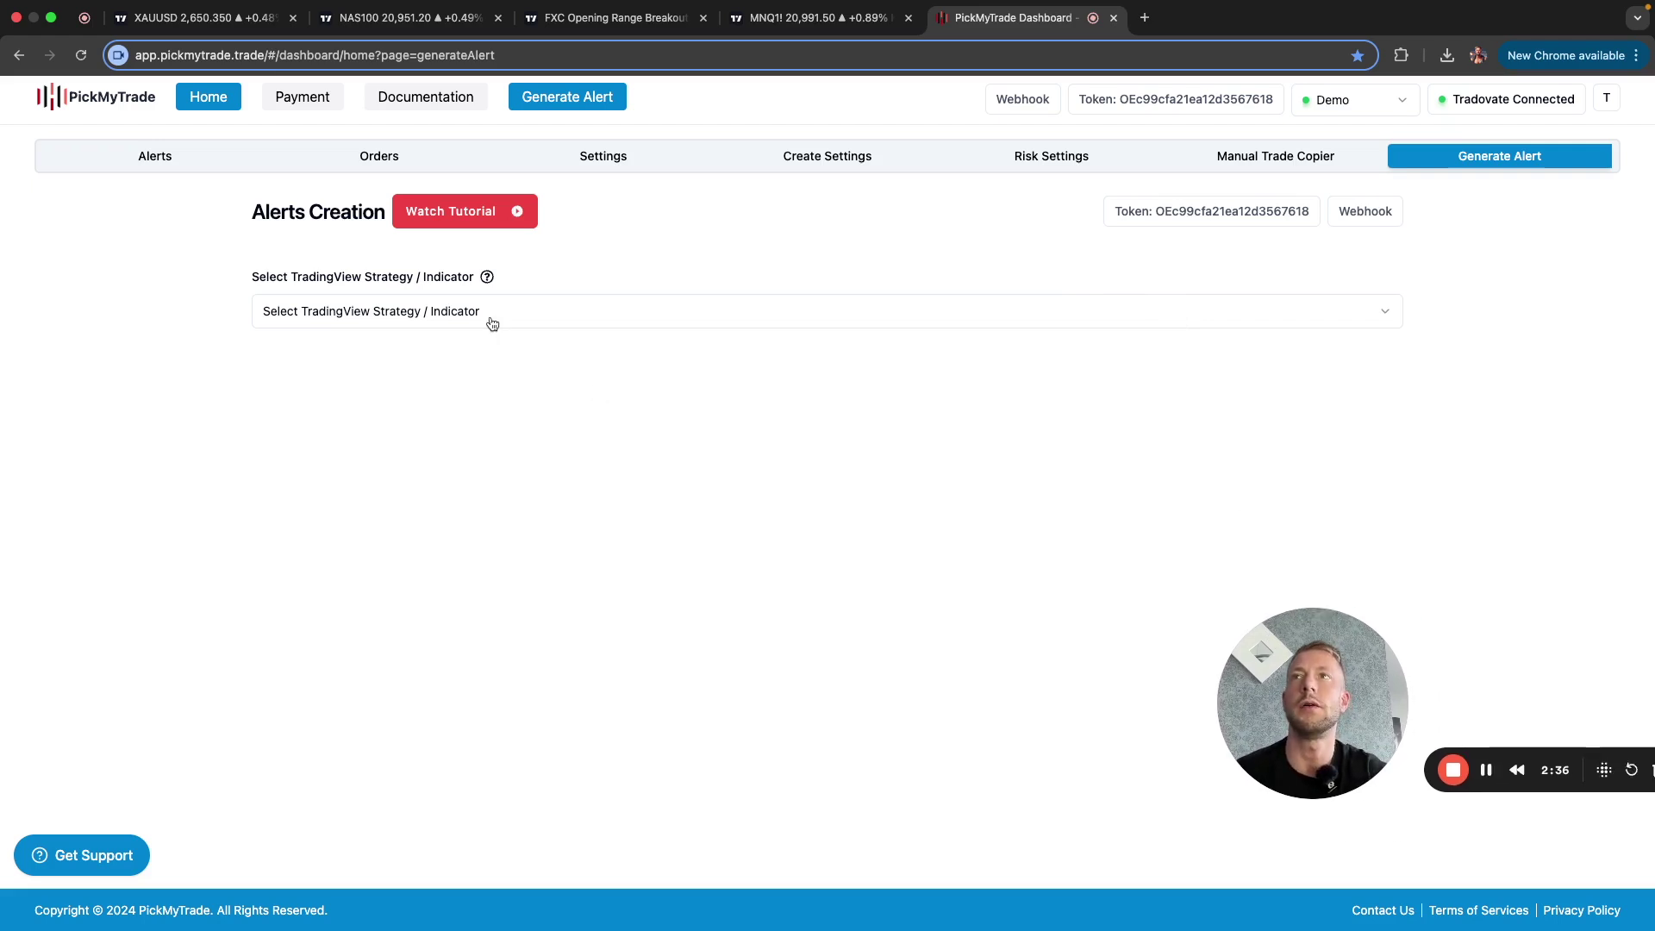
left_click(360, 310)
left_click(314, 385)
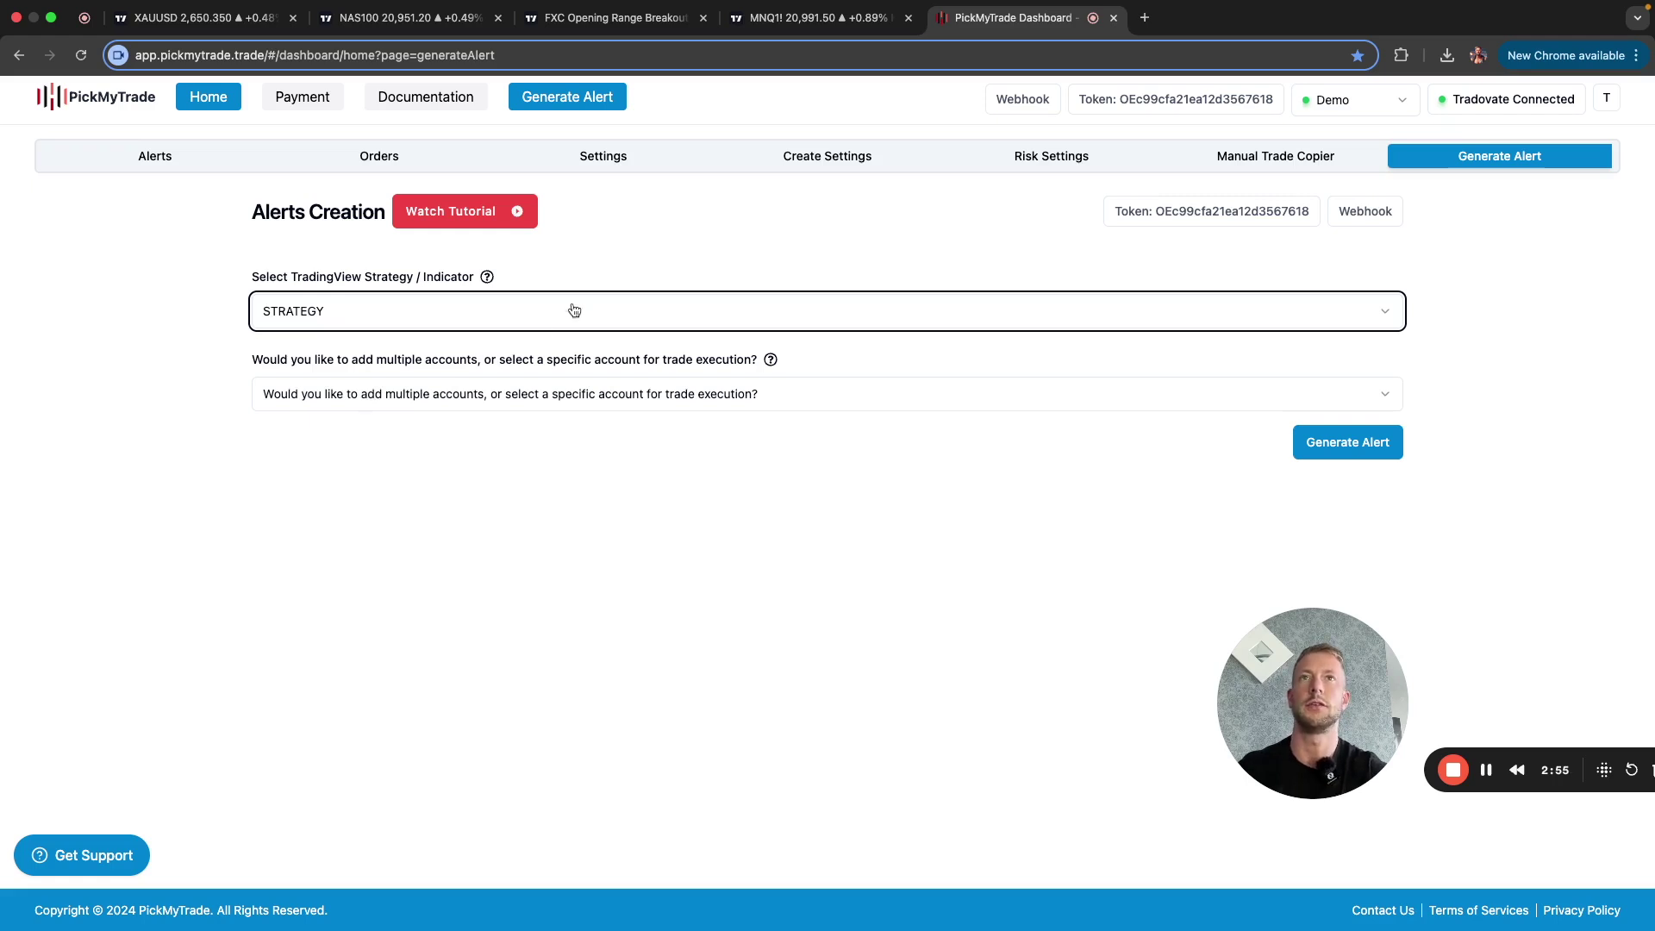
left_click(646, 401)
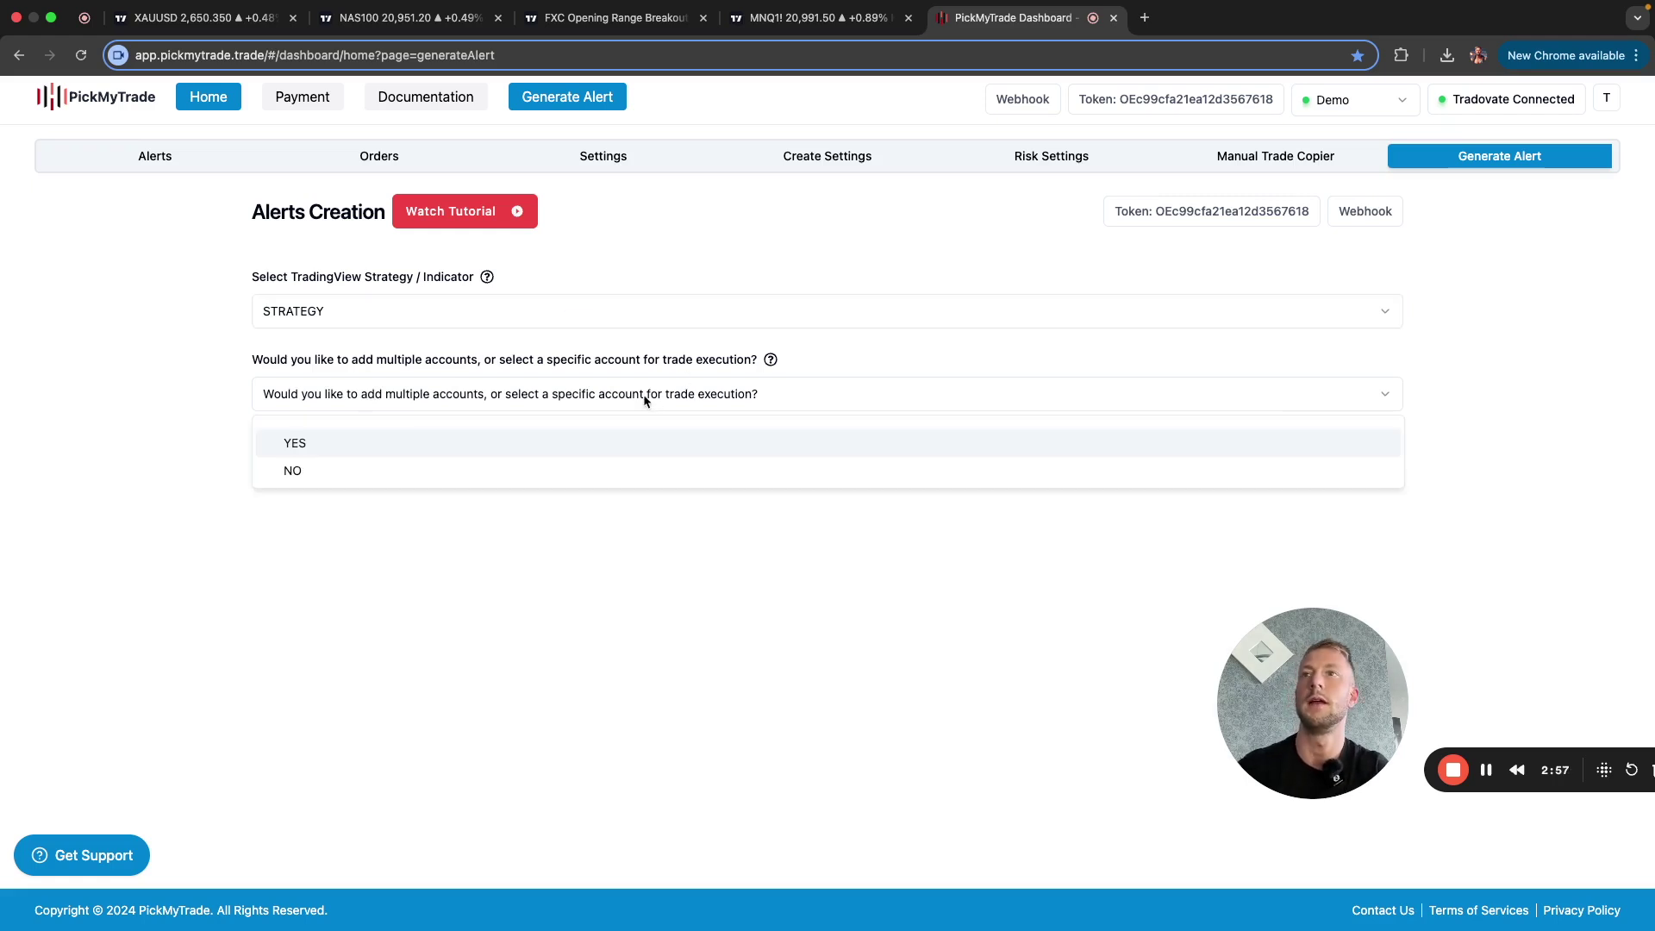
left_click(336, 472)
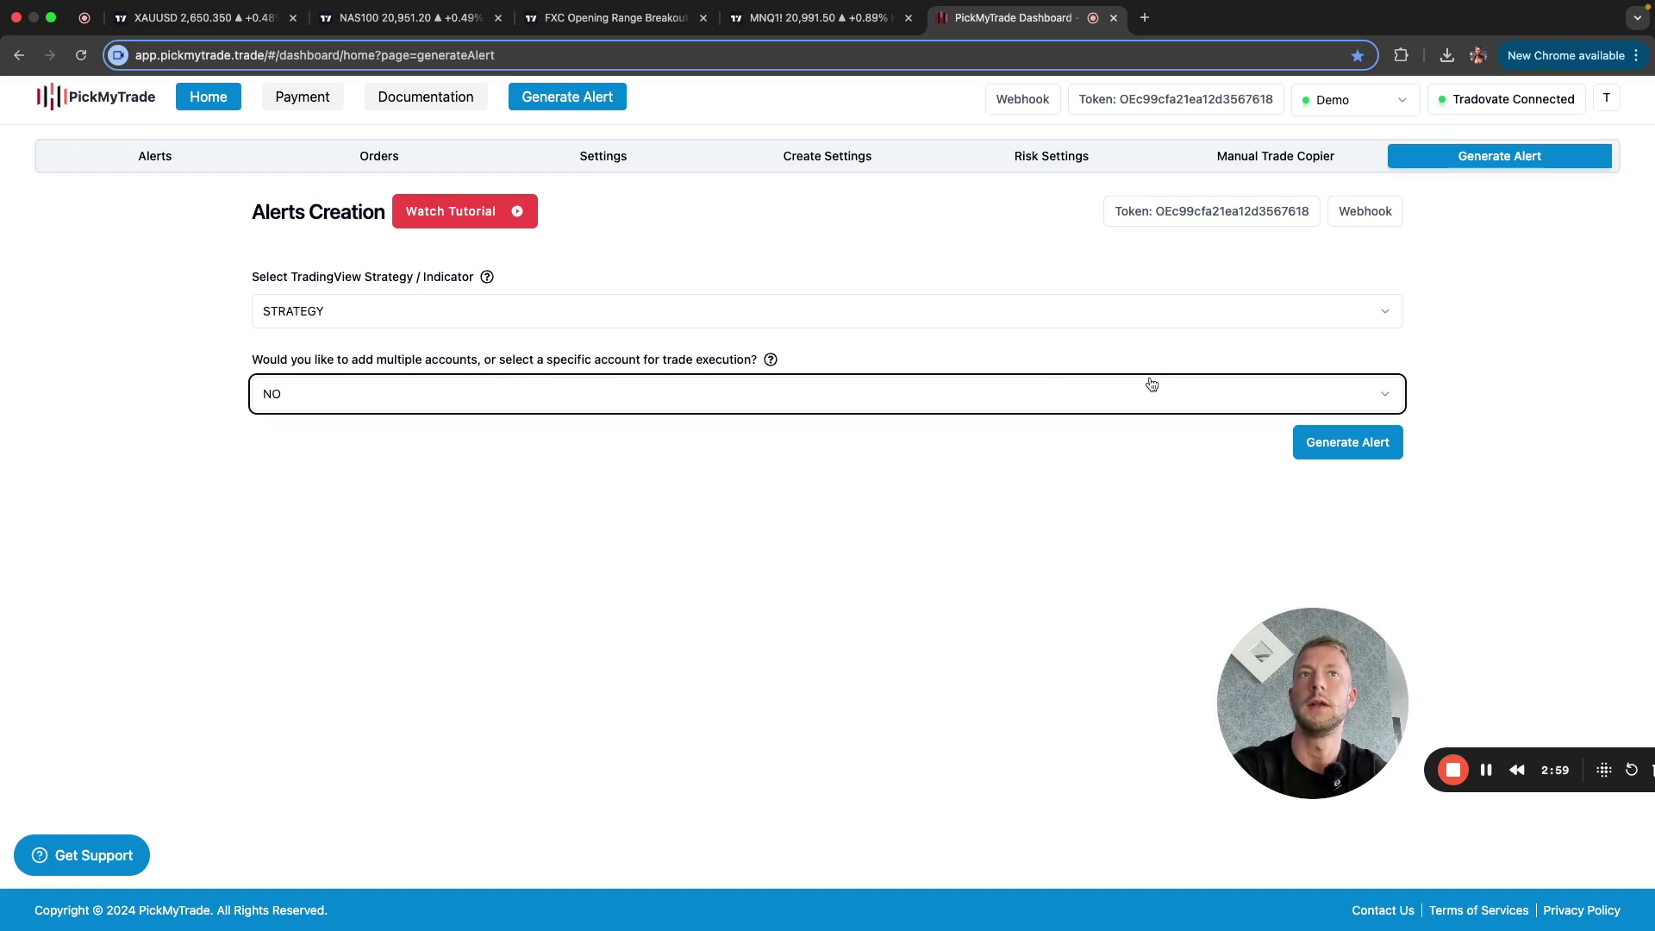
left_click(1329, 444)
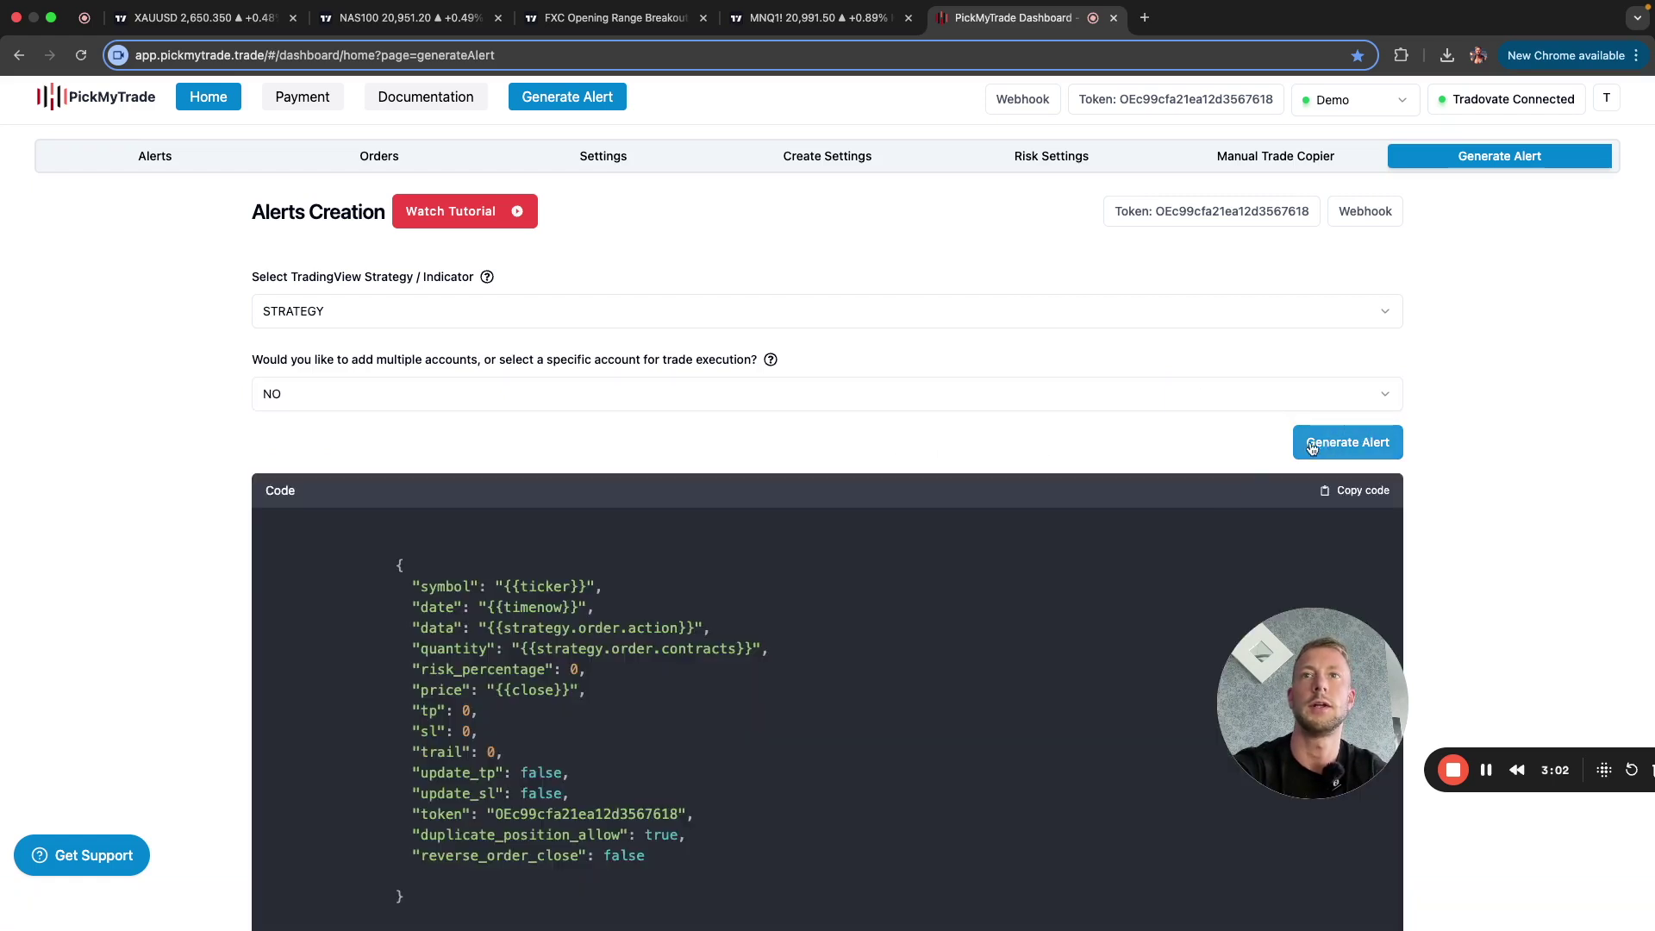
scroll(362, 476, "down", 2)
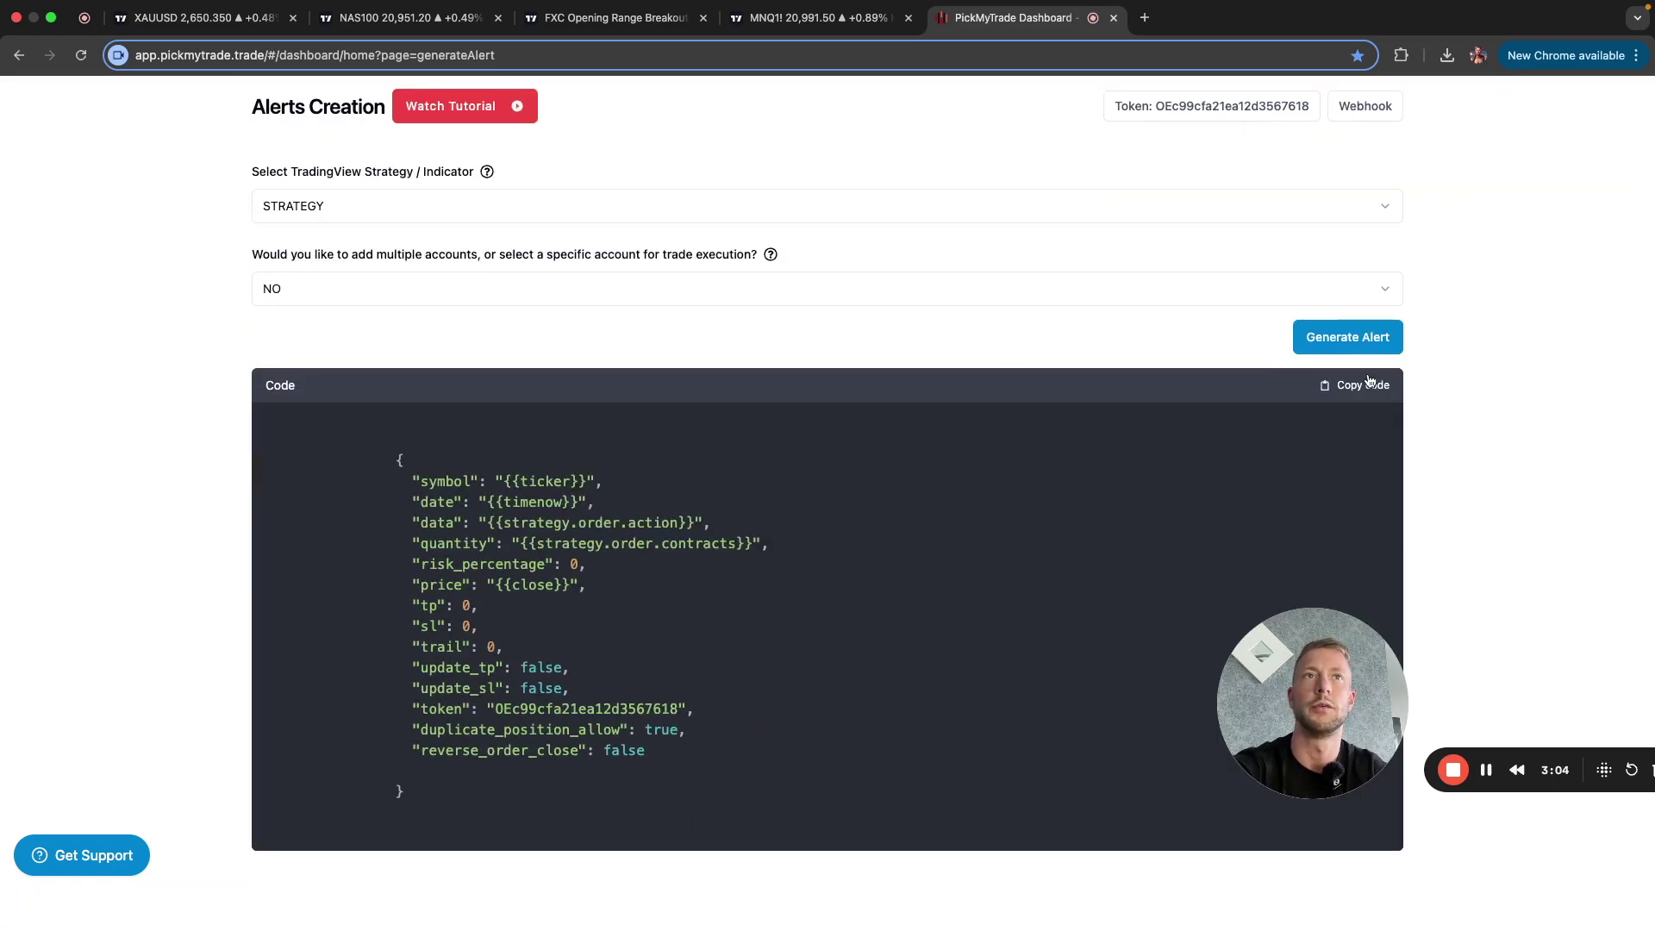
Open a new alert for the strategy on the MNQ1! chart
left_click(811, 17)
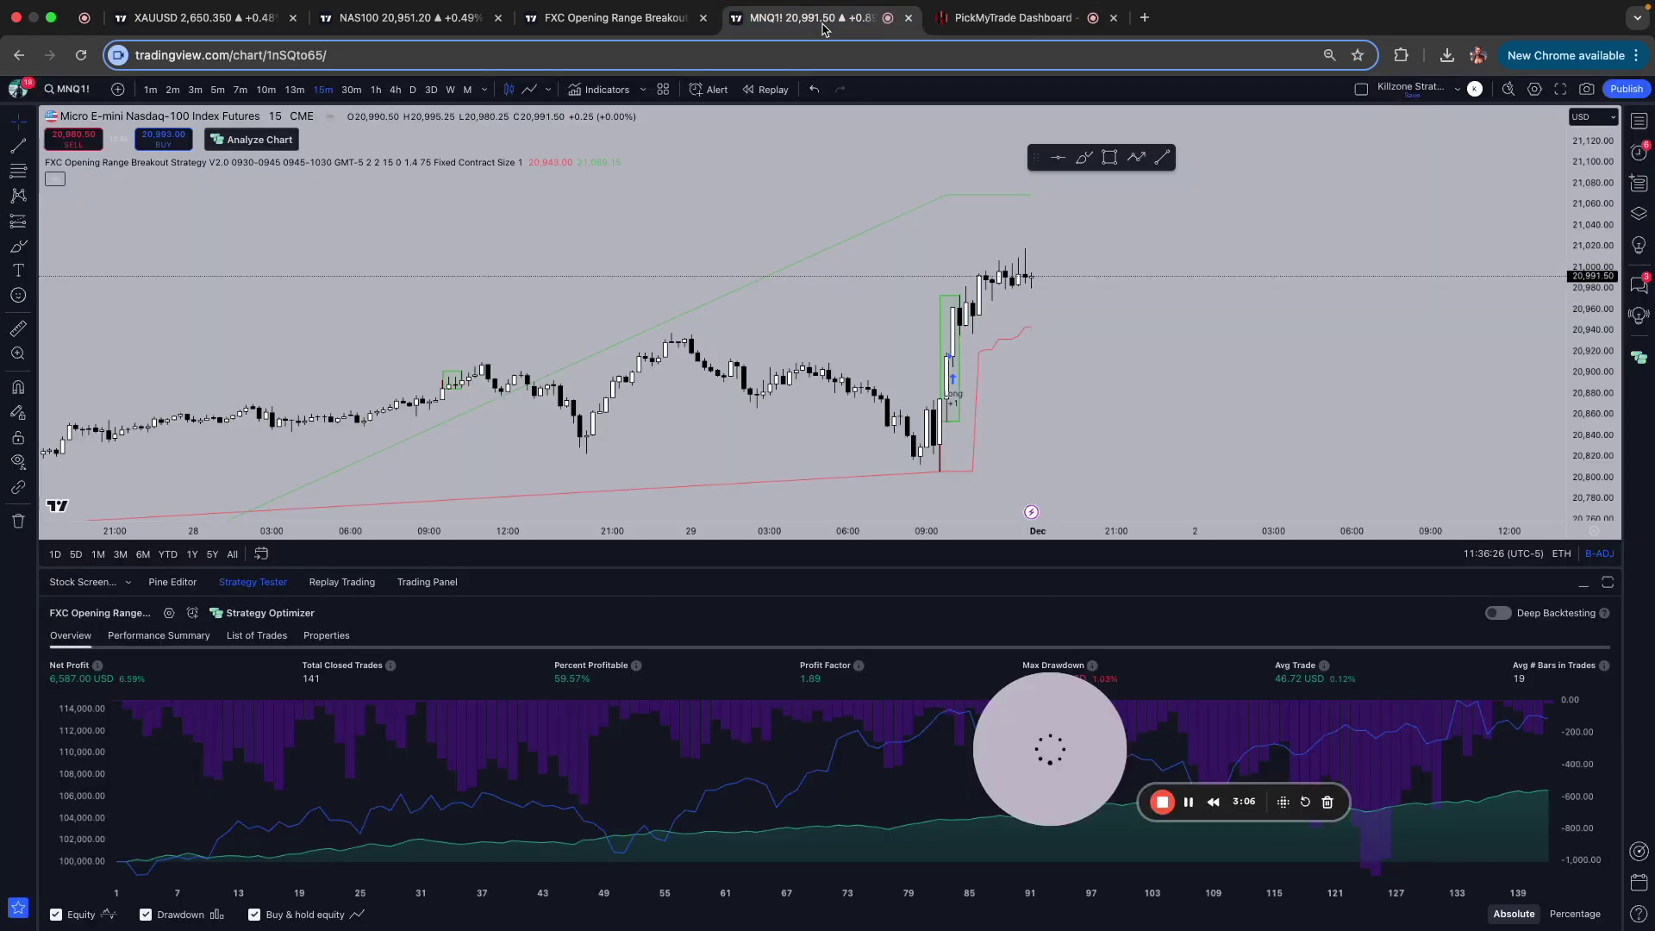
right_click(610, 212)
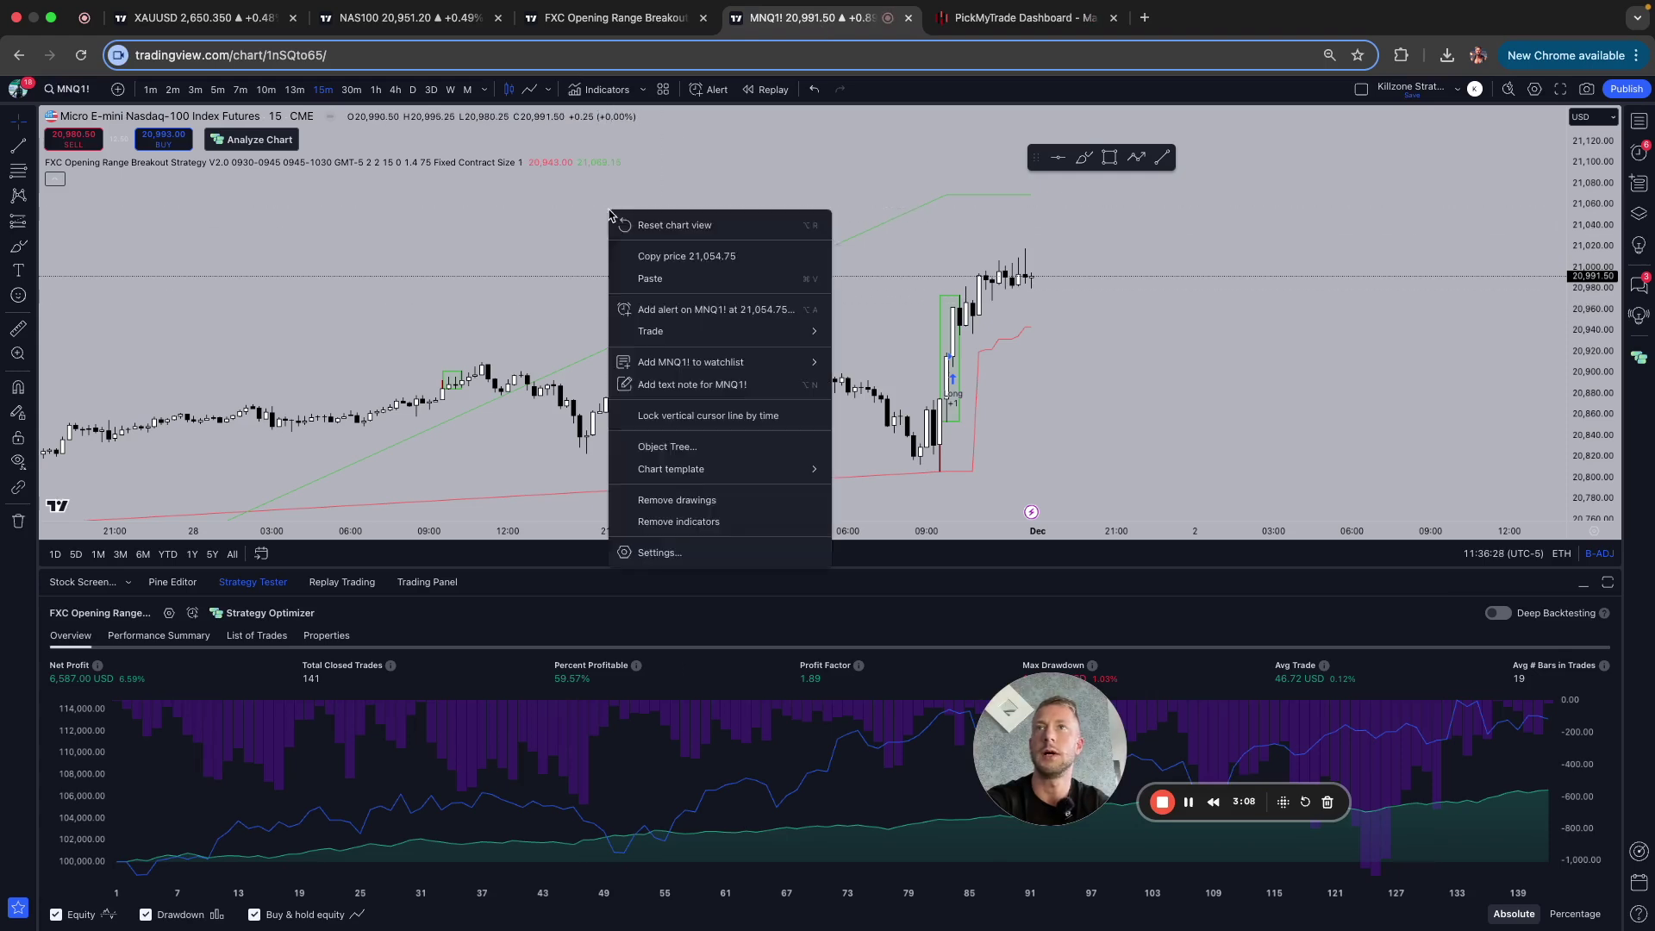
left_click(573, 265)
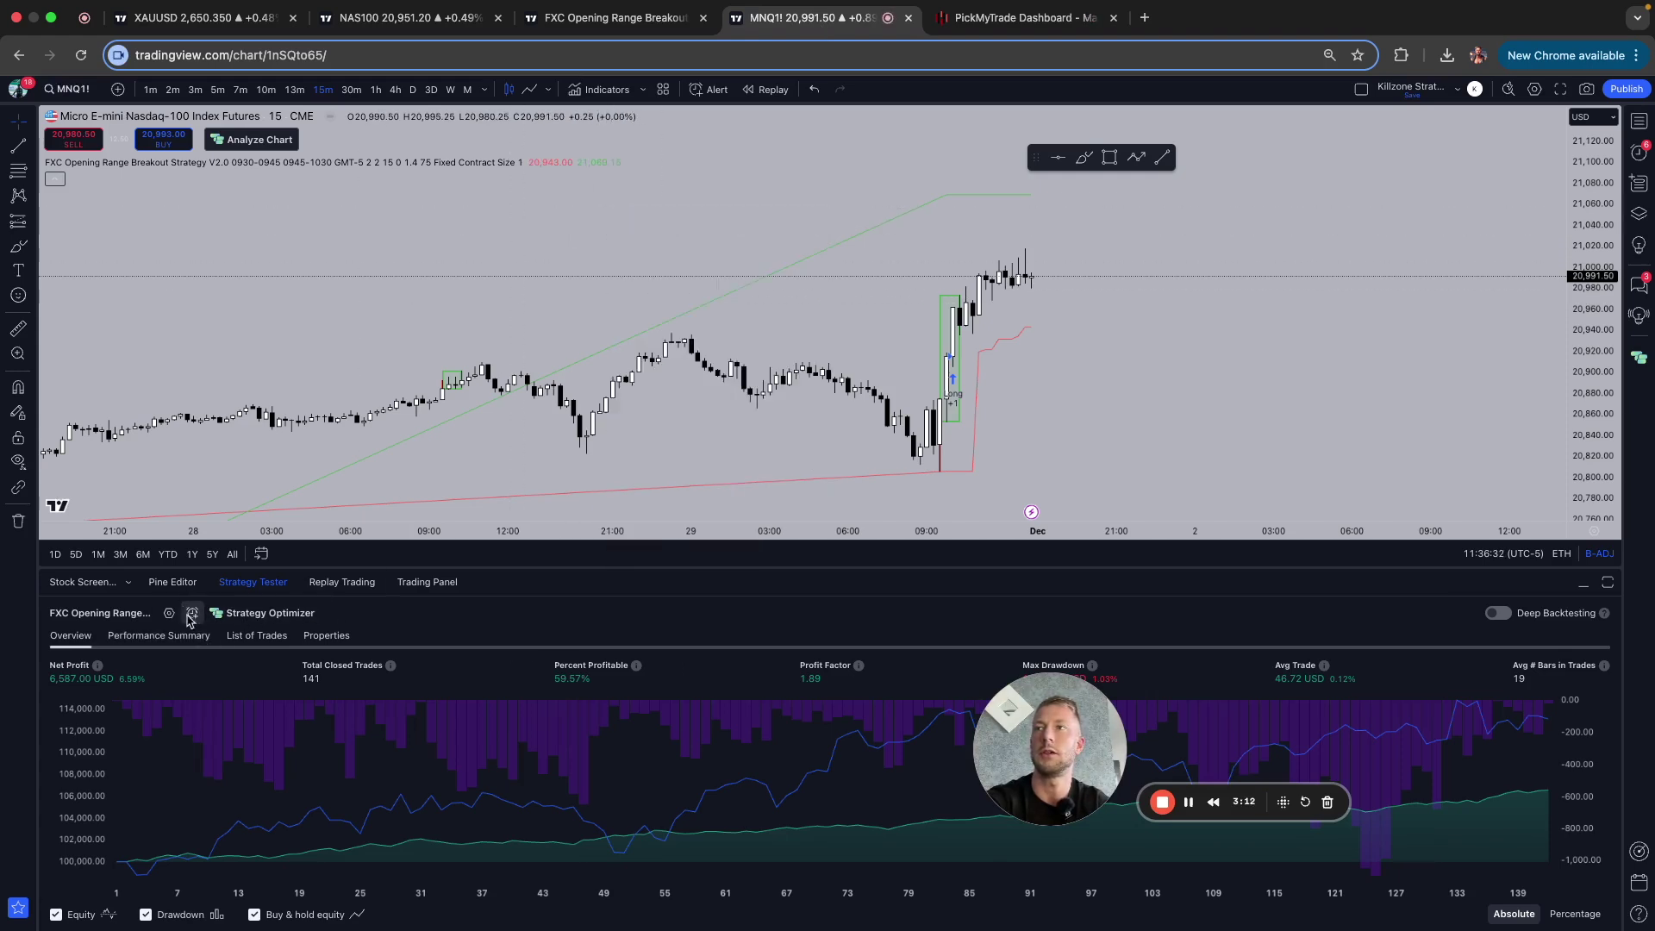
left_click(191, 614)
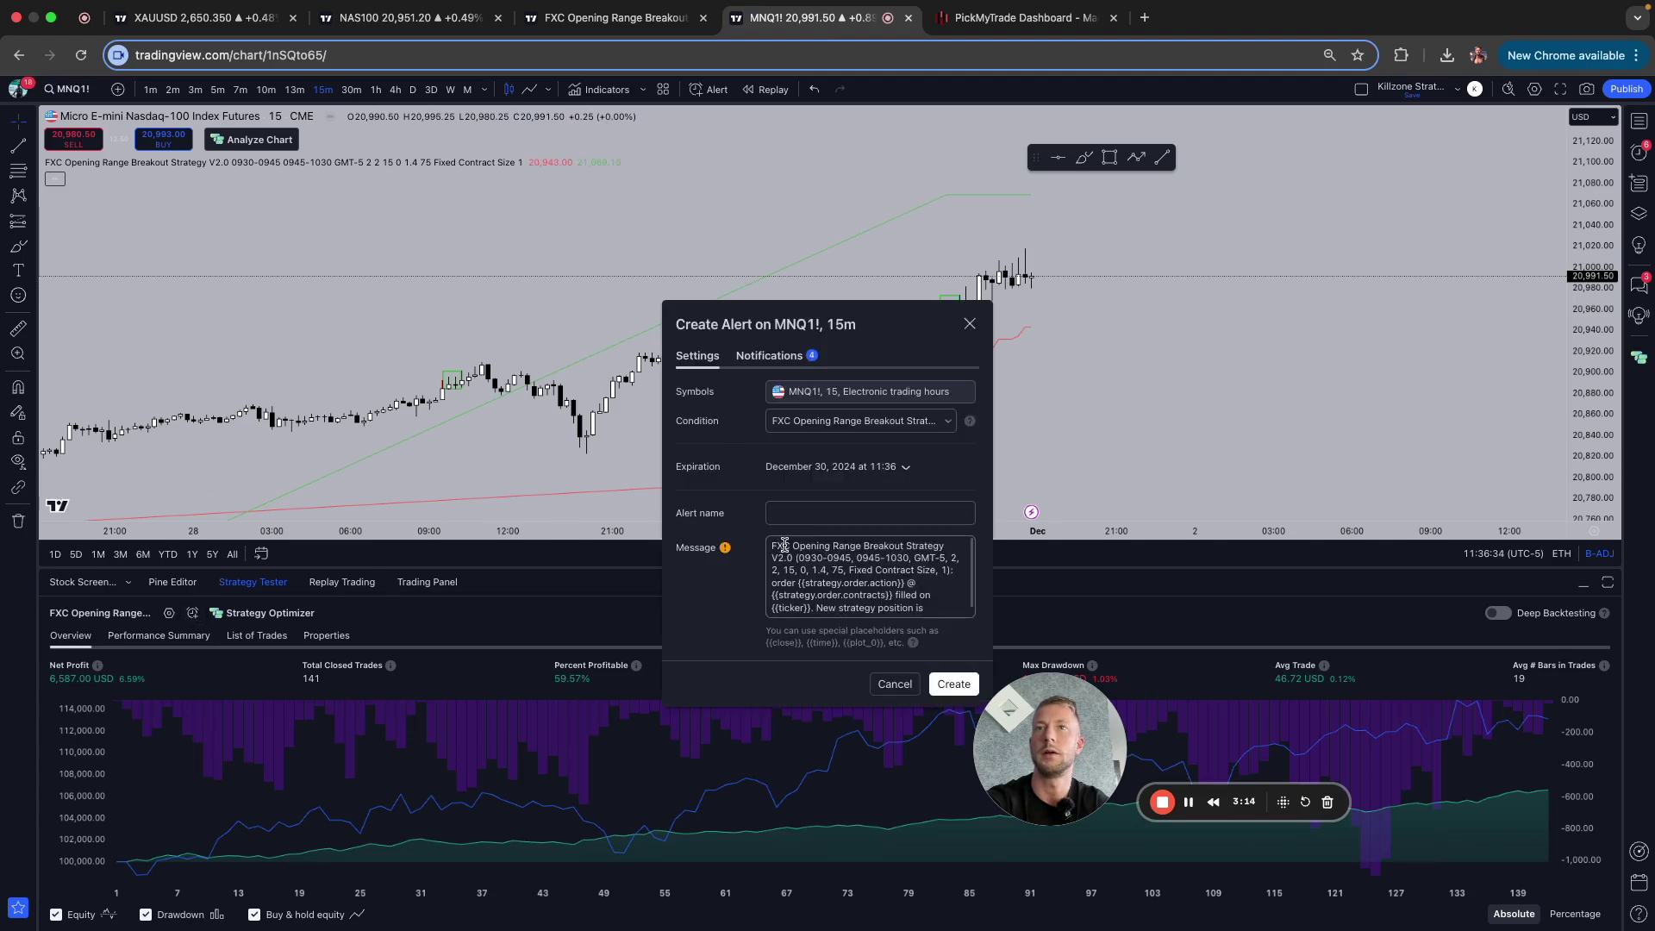
Replace the default alert message with the PickMyTrade JSON and name the alert 'test'
left_click_drag(769, 546, 957, 611)
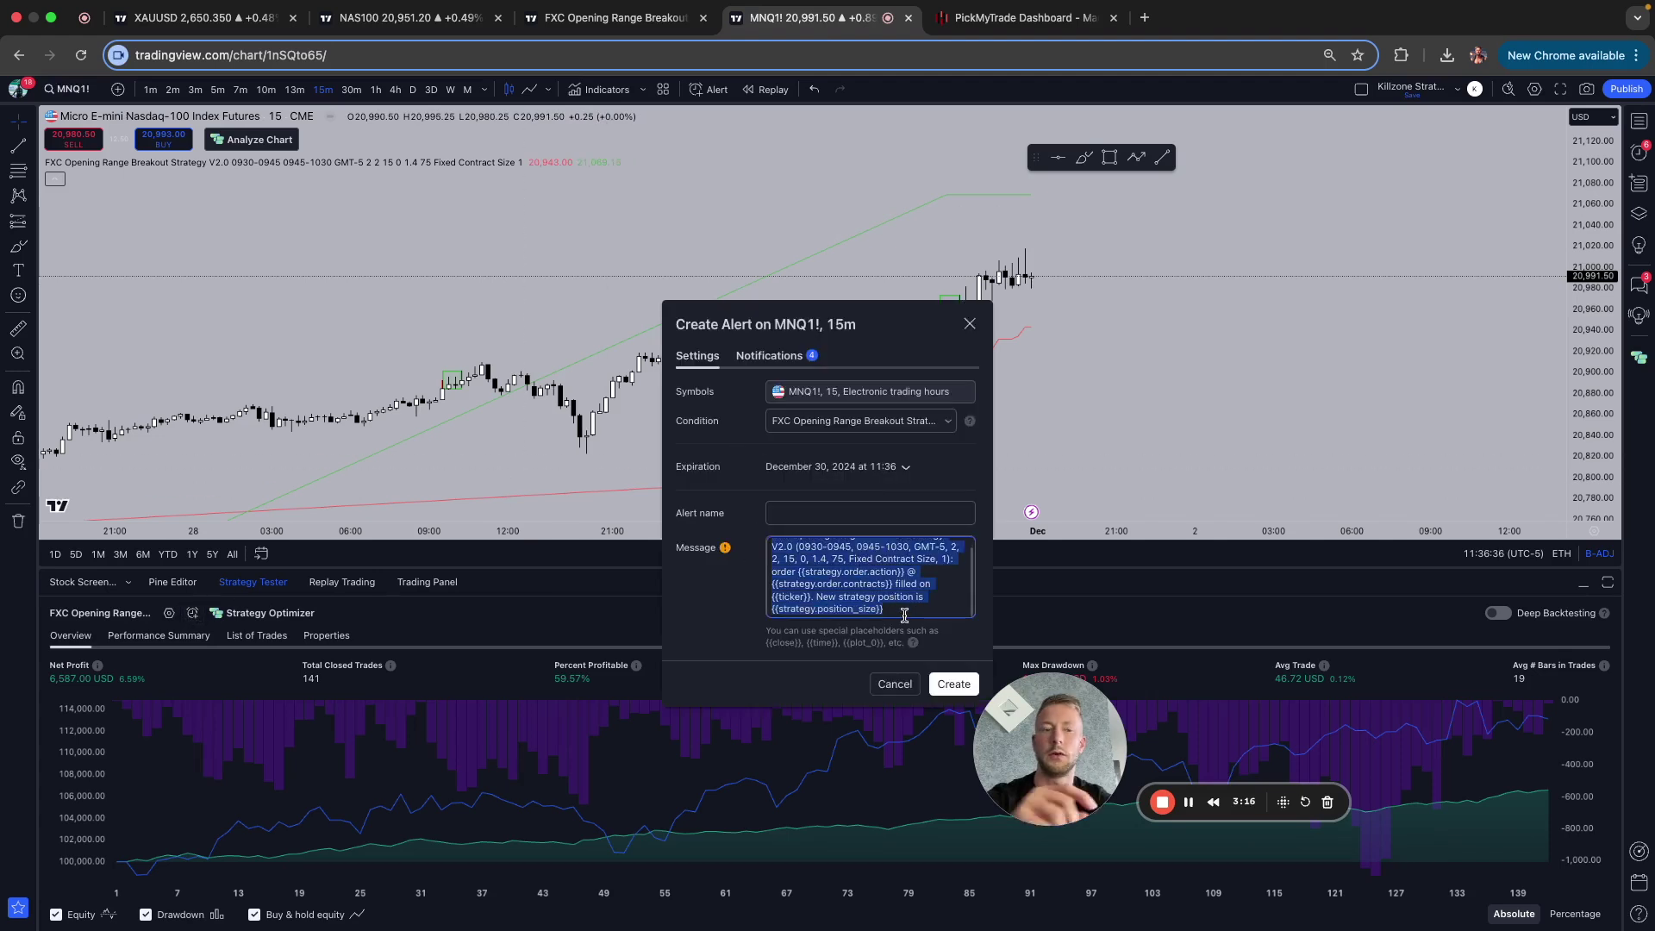
key("BackSpace")
key("super+v")
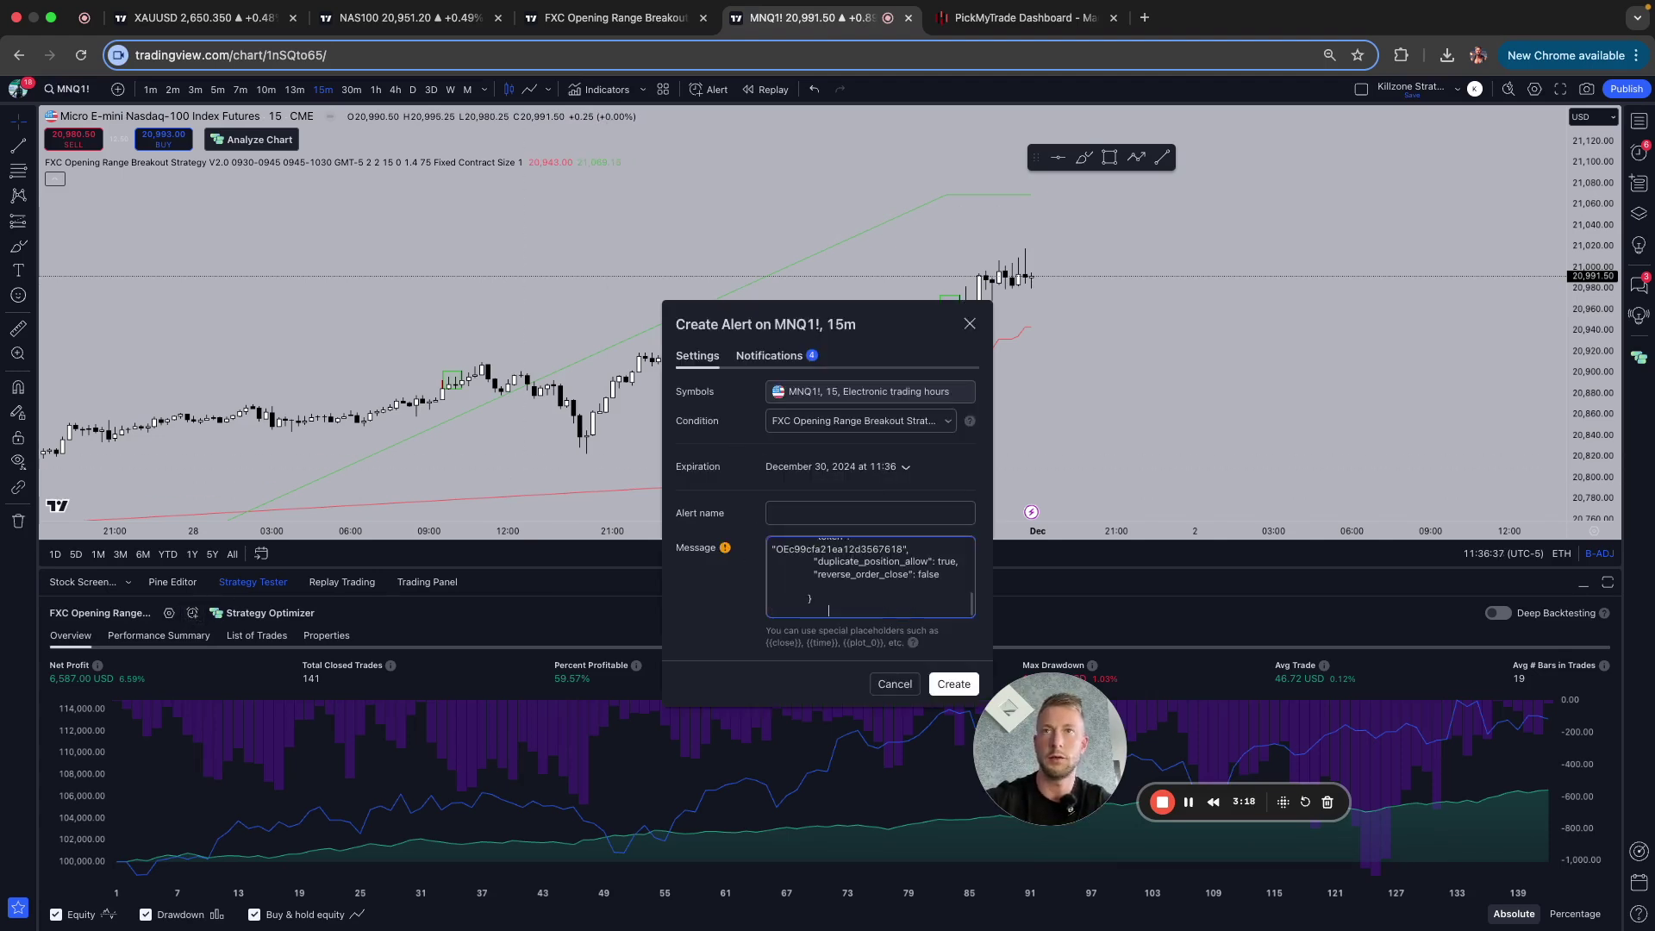
left_click_drag(890, 588, 910, 562)
left_click(918, 560)
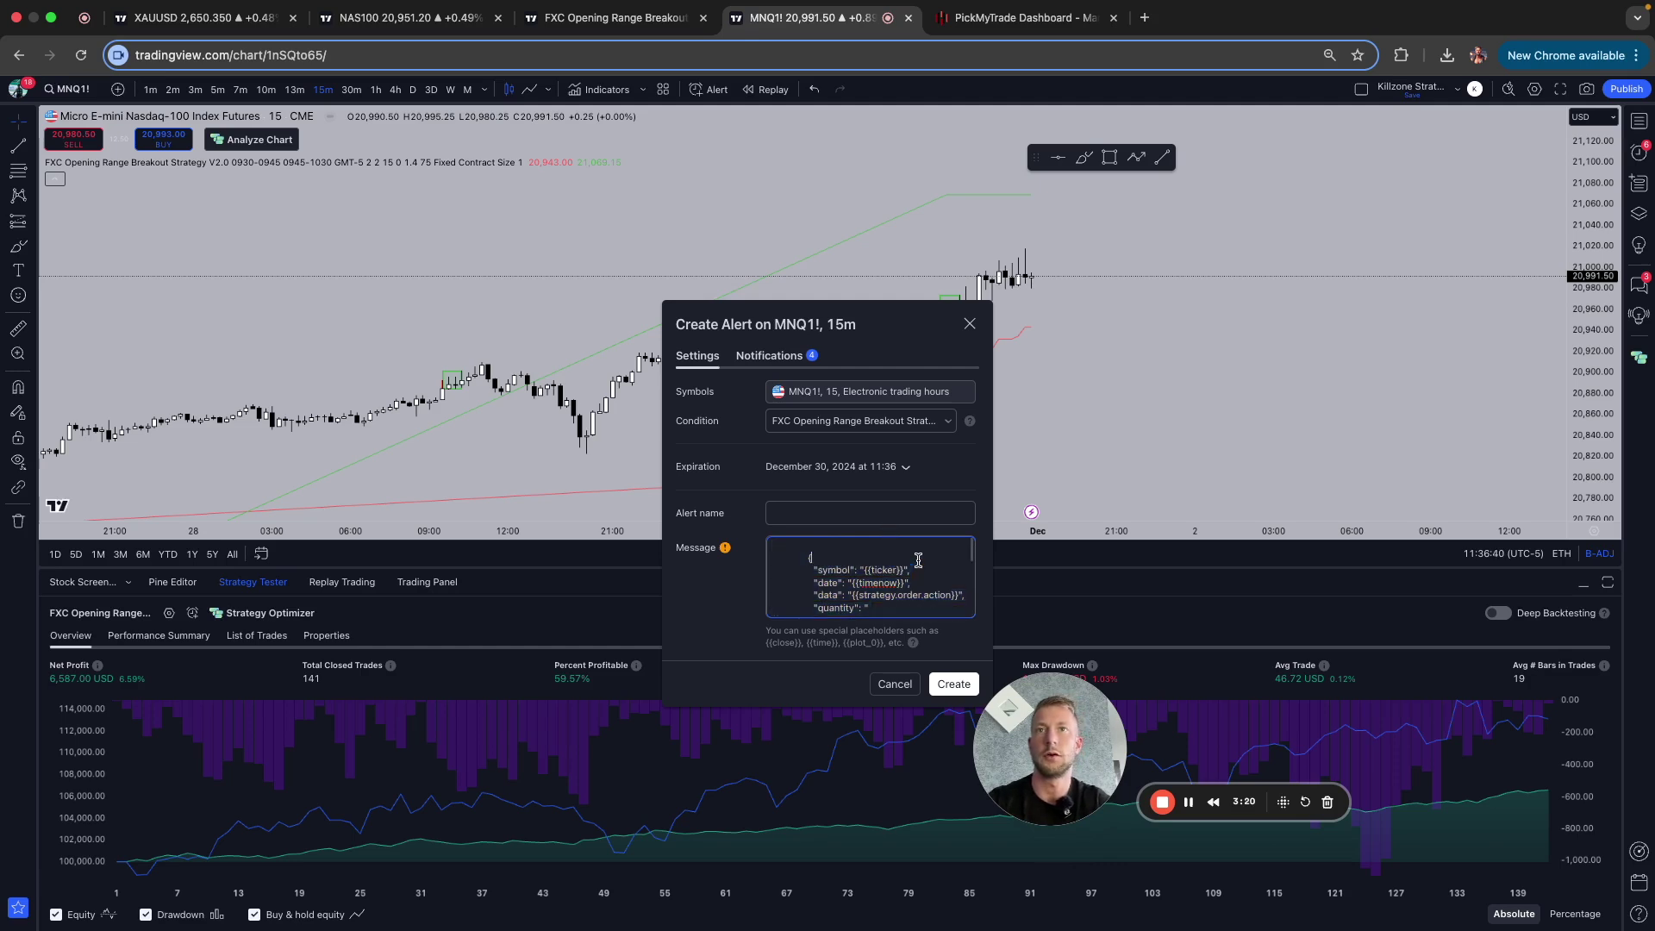
left_click(806, 512)
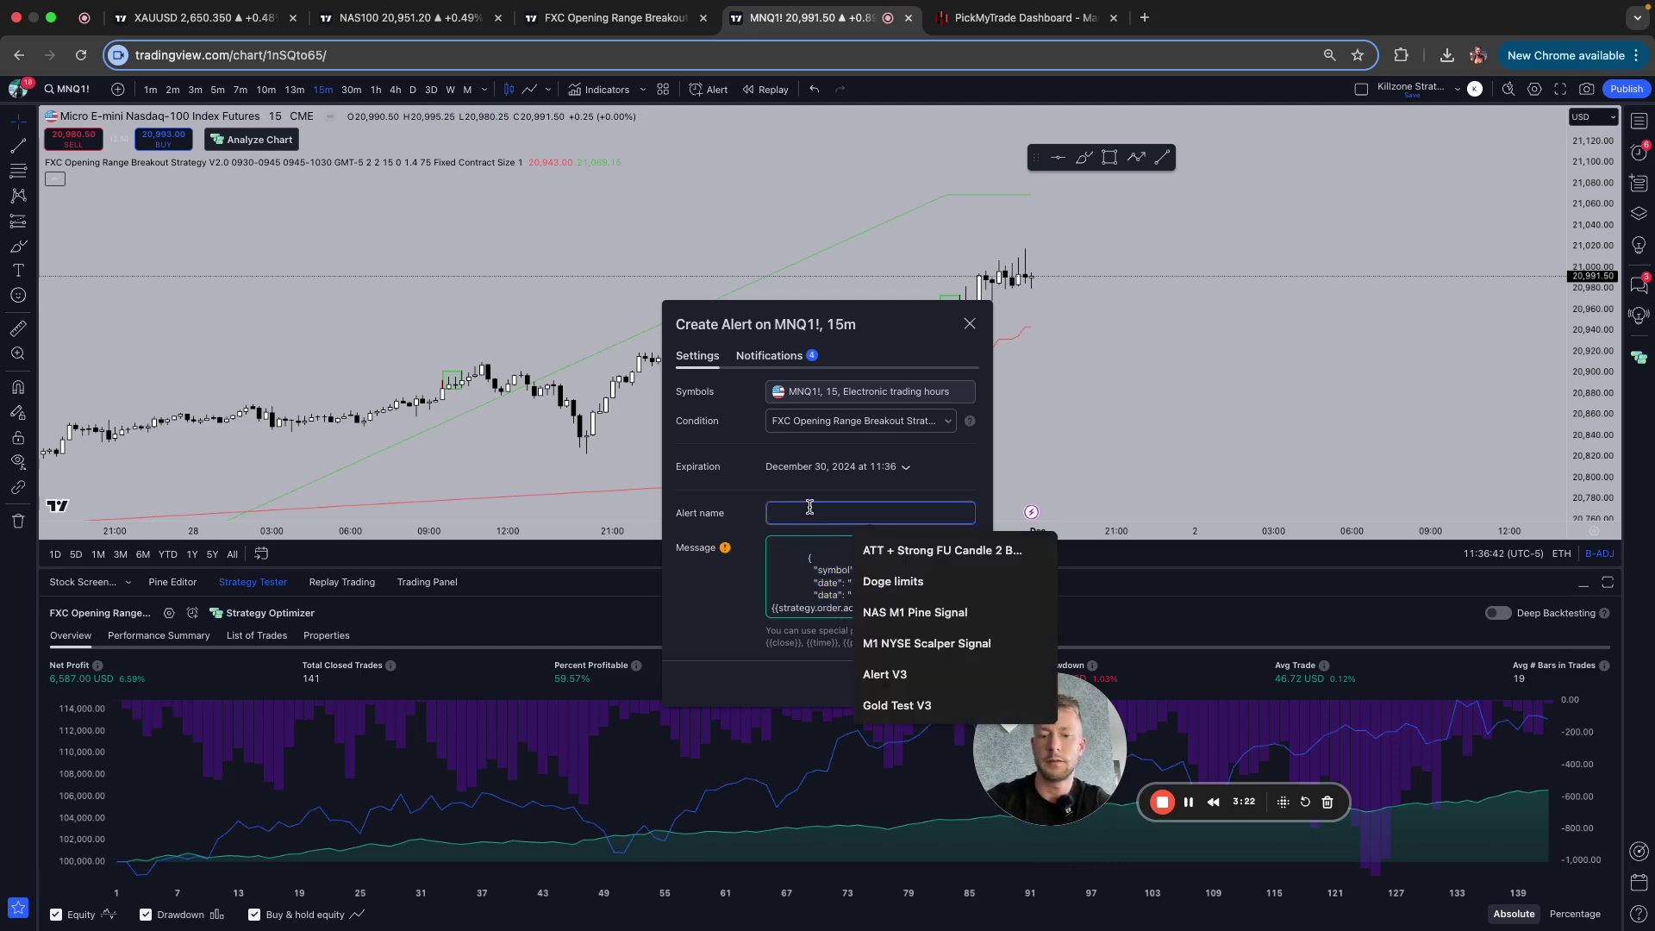
type("test")
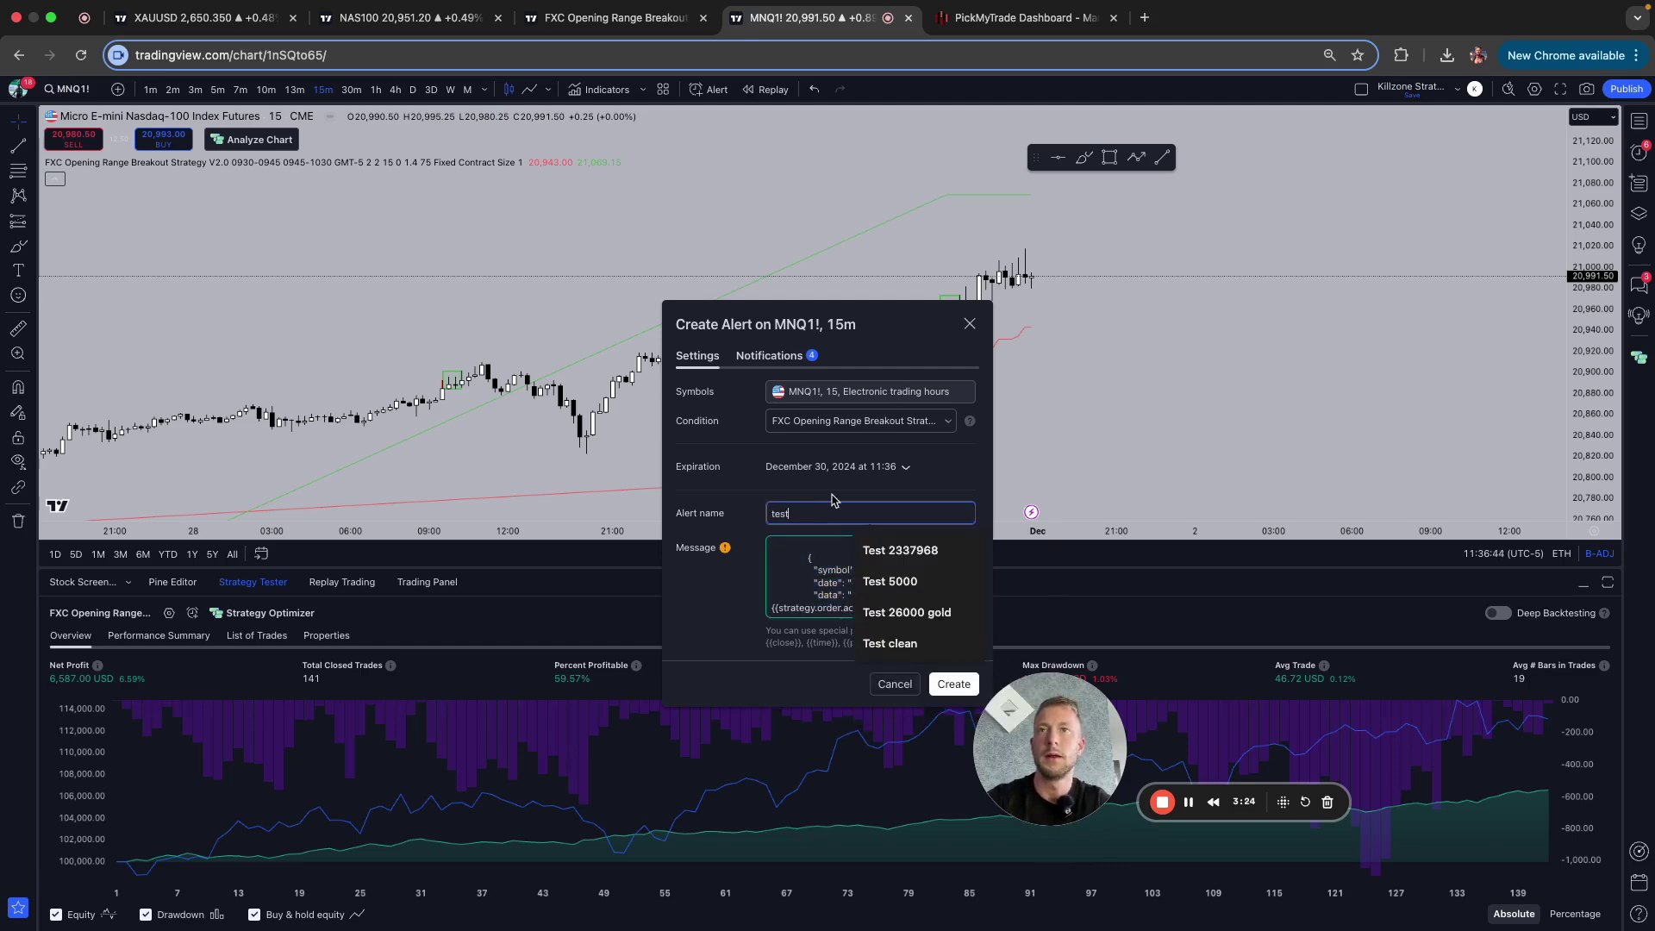
Copy the PickMyTrade webhook URL and return to the TradingView alert's notification options
left_click(1002, 21)
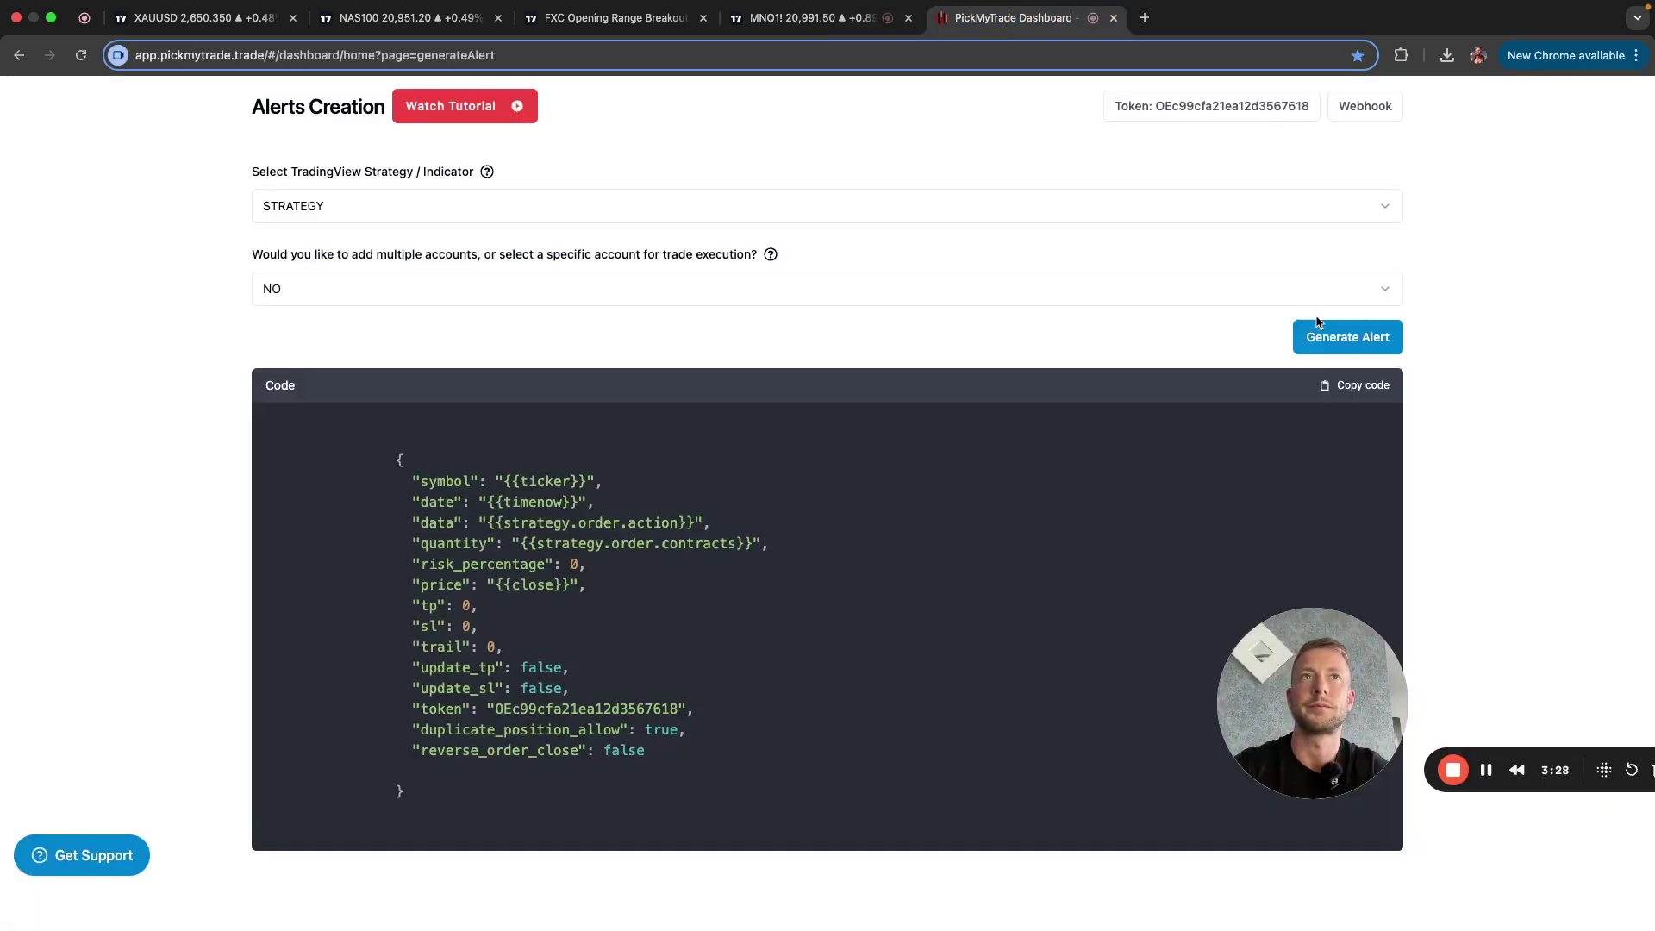
left_click(1360, 110)
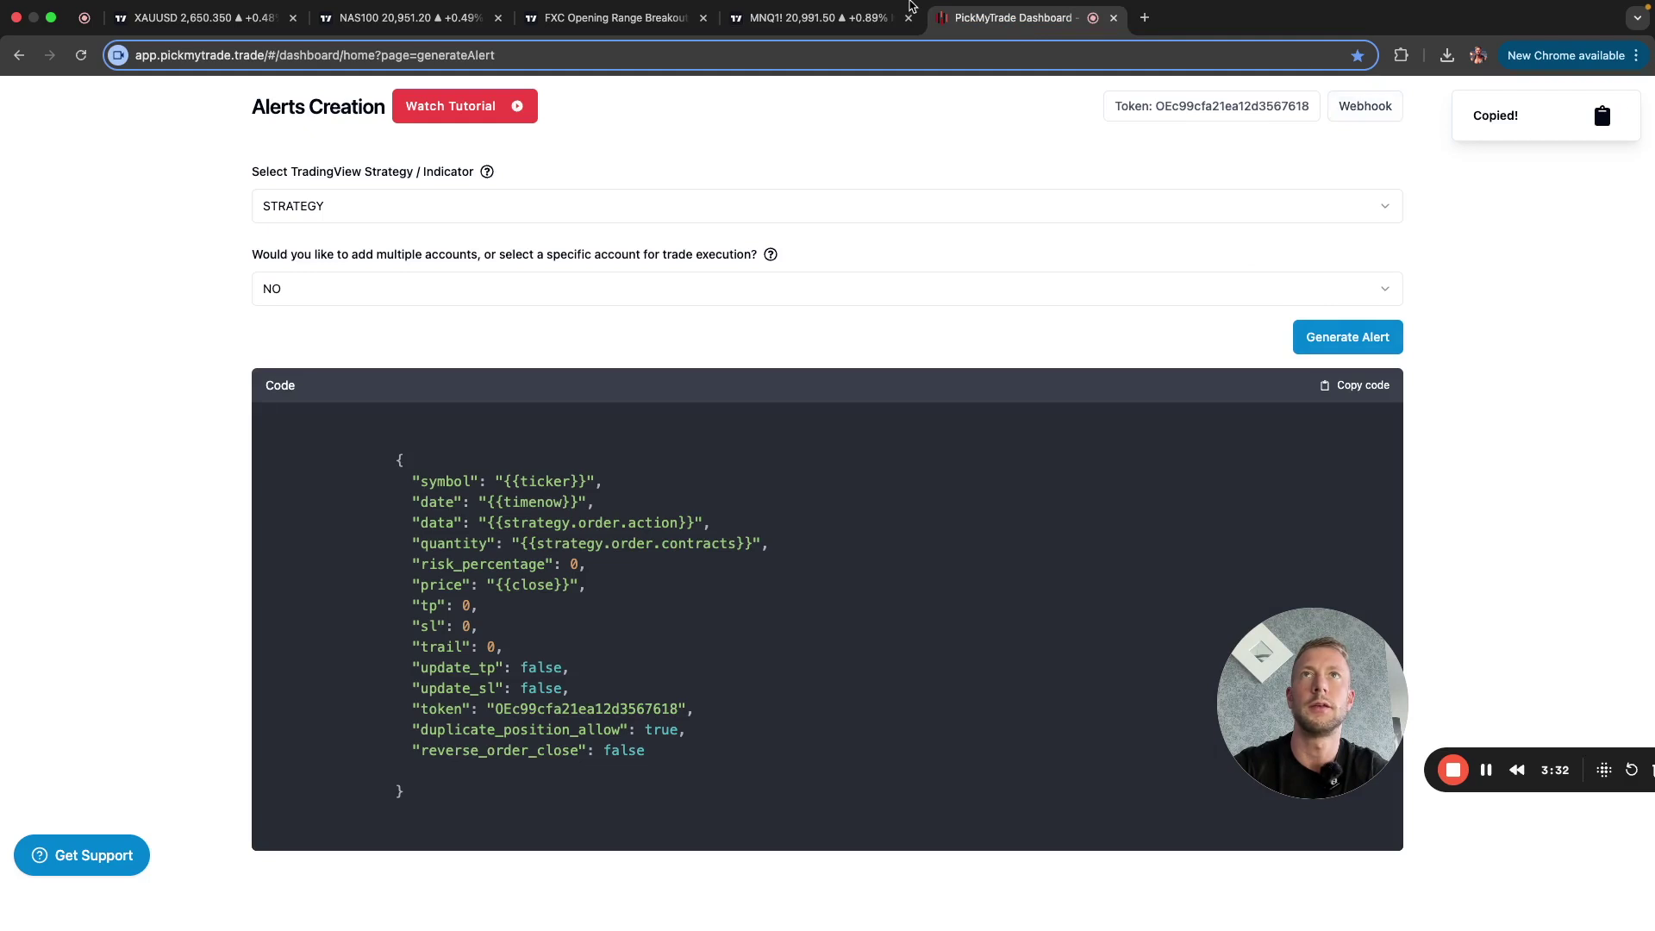
left_click(815, 17)
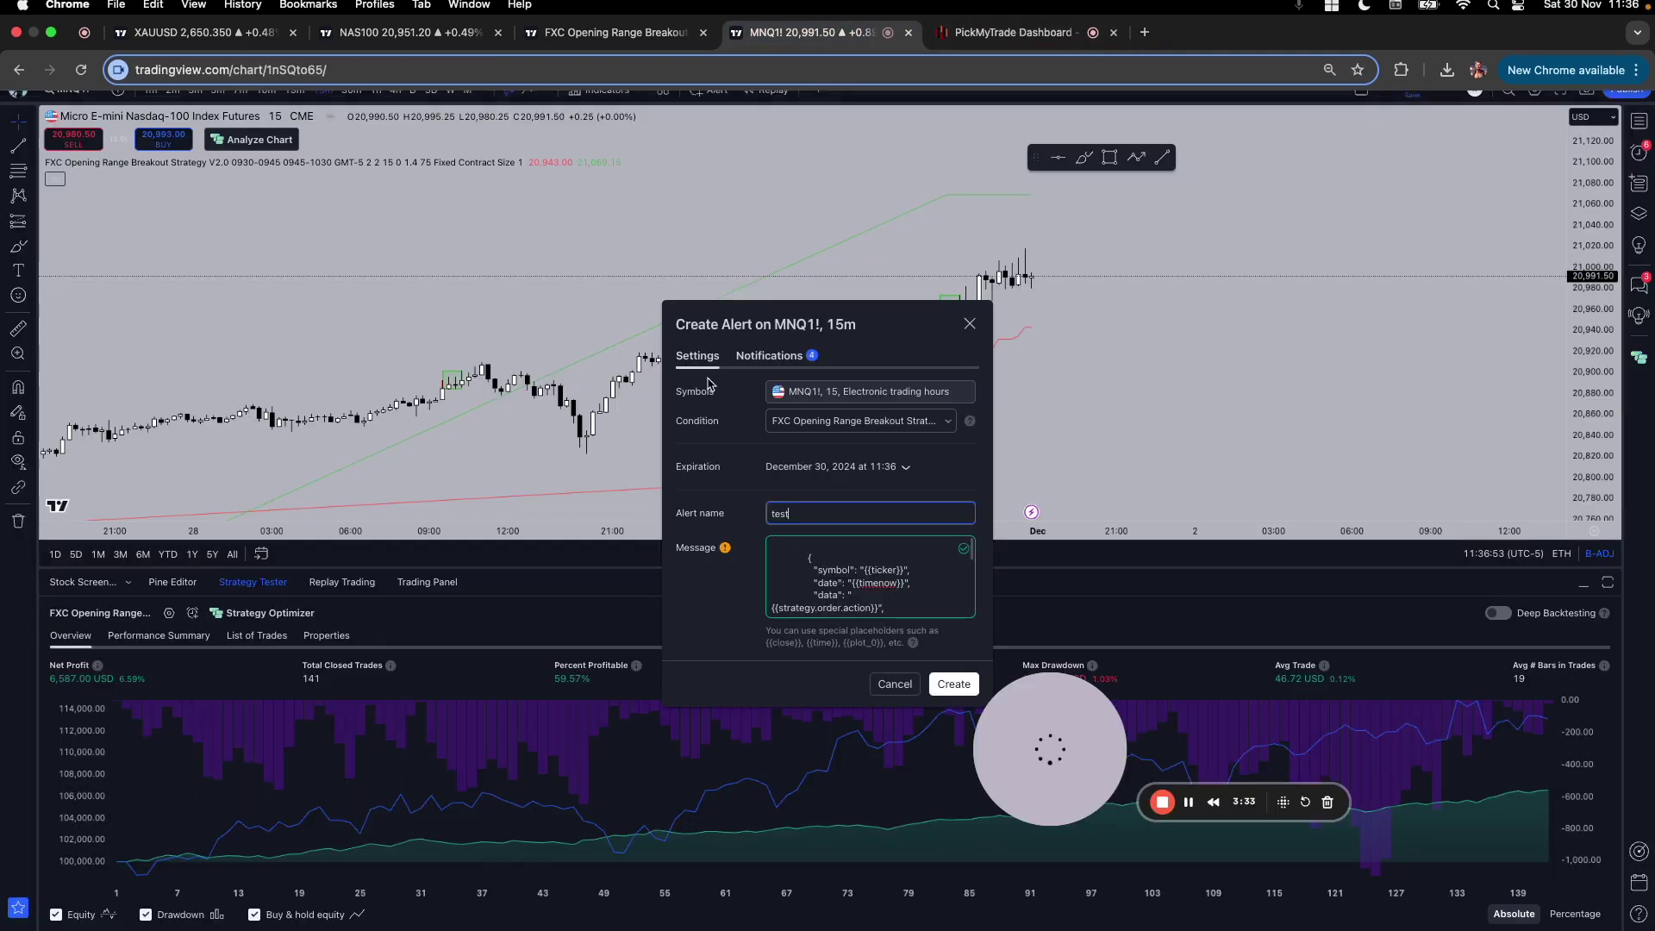
left_click(769, 355)
Enable Webhook URL with the PickMyTrade add-trade-data address and create the alert
left_click(917, 590)
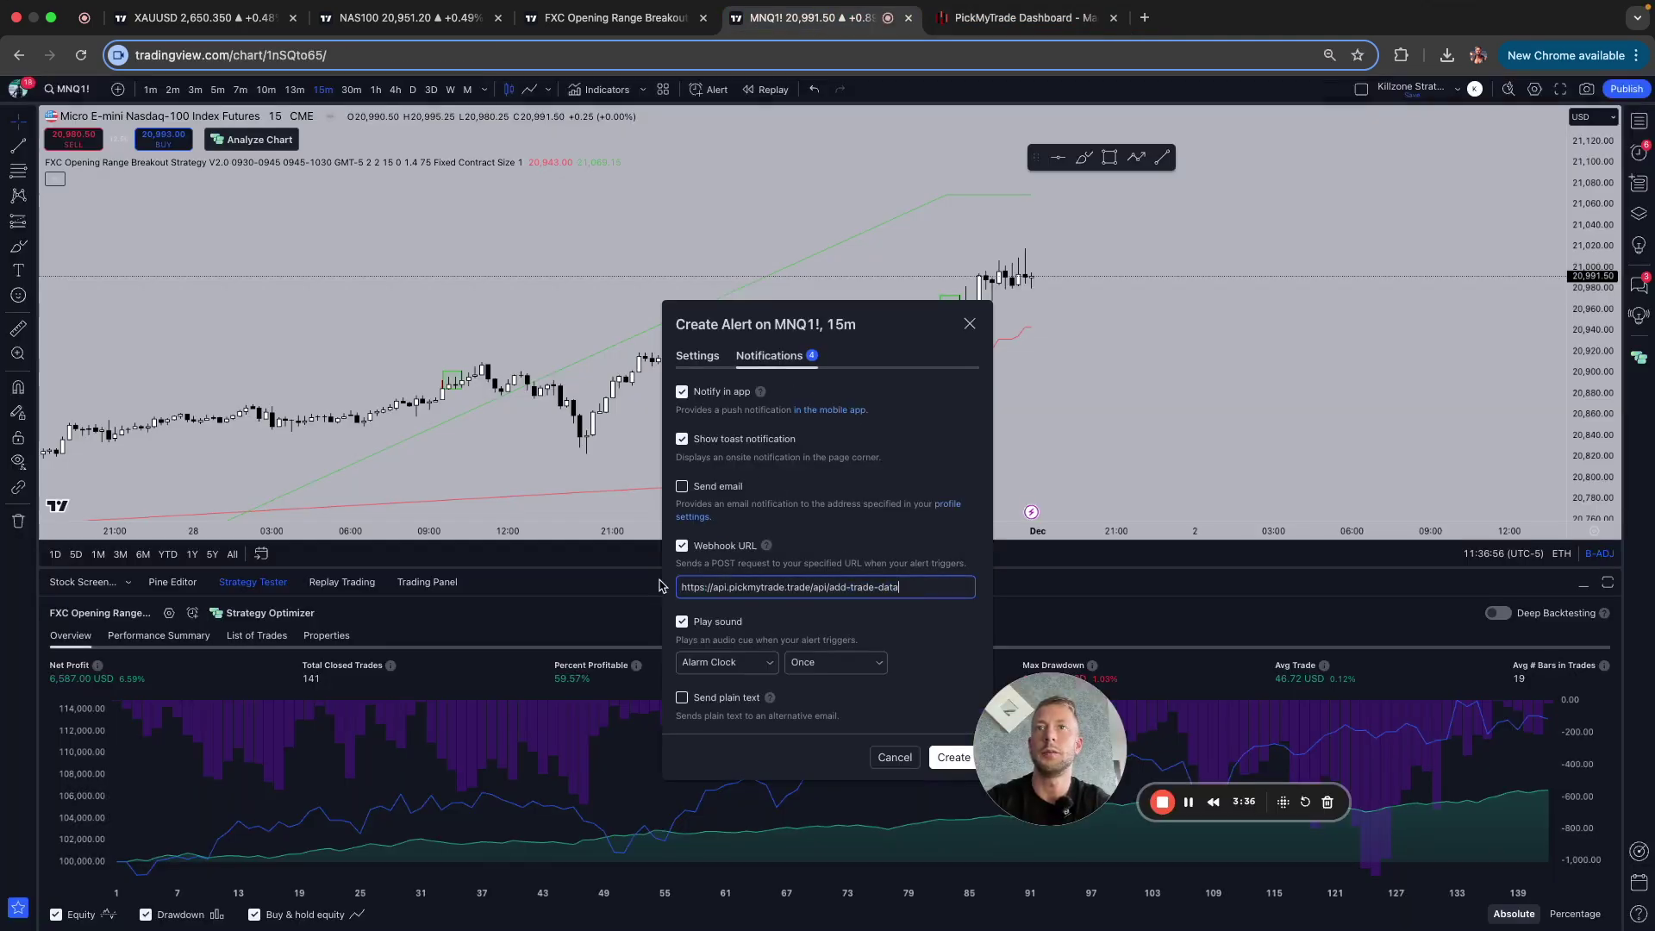
left_click_drag(887, 587, 687, 589)
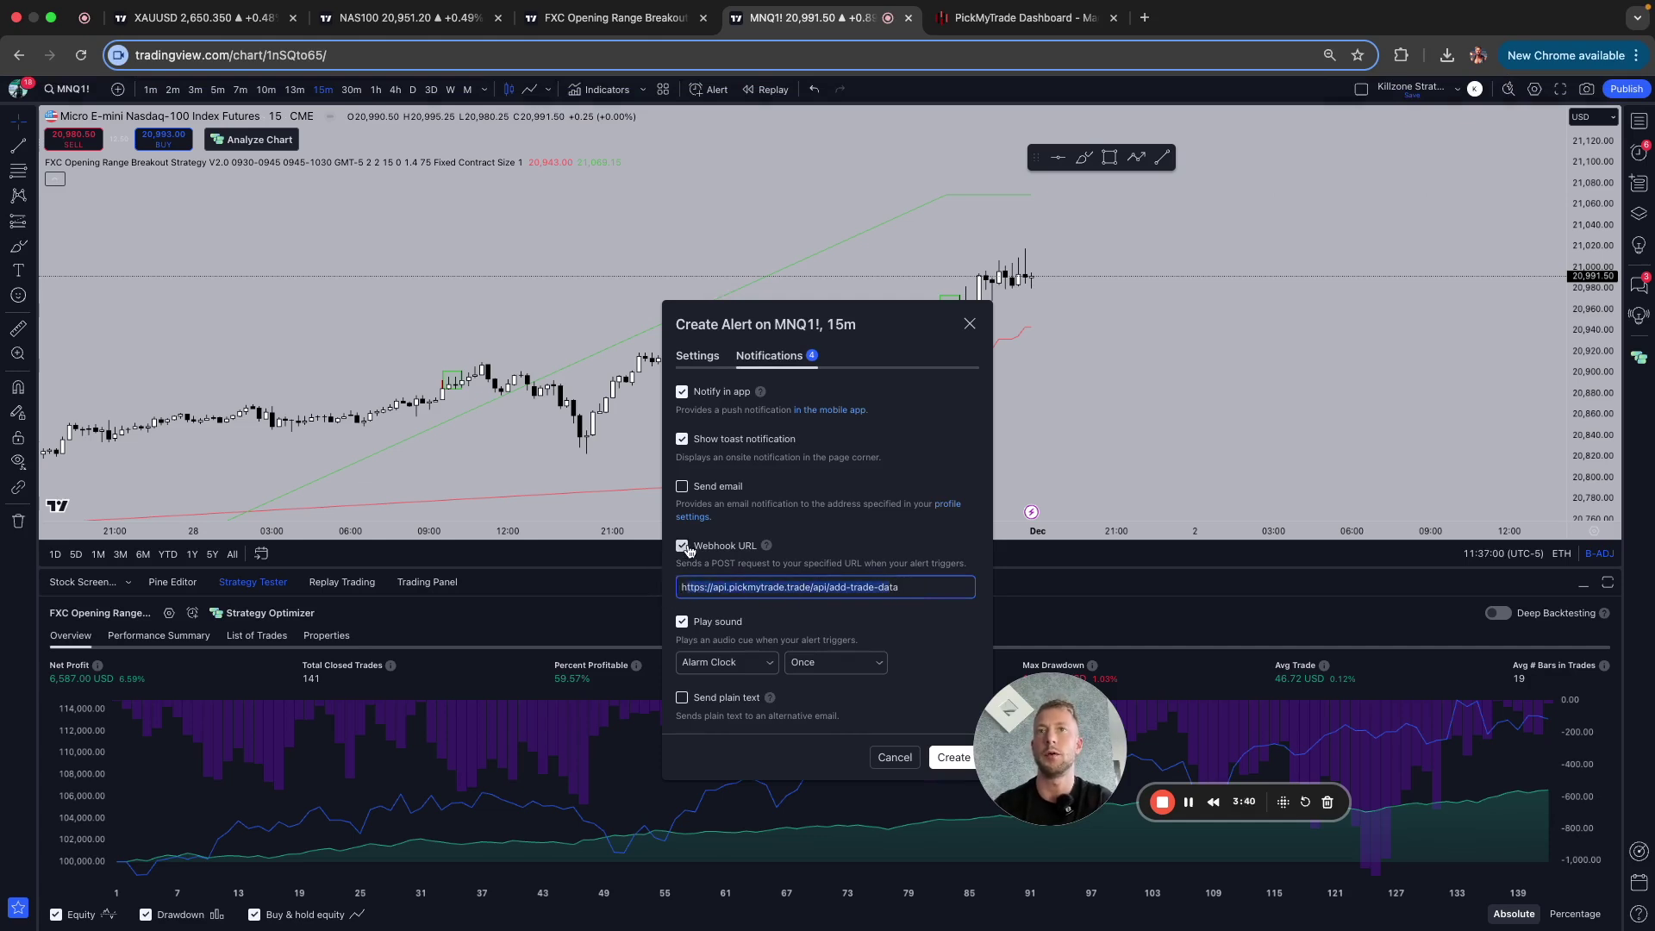
left_click(682, 547)
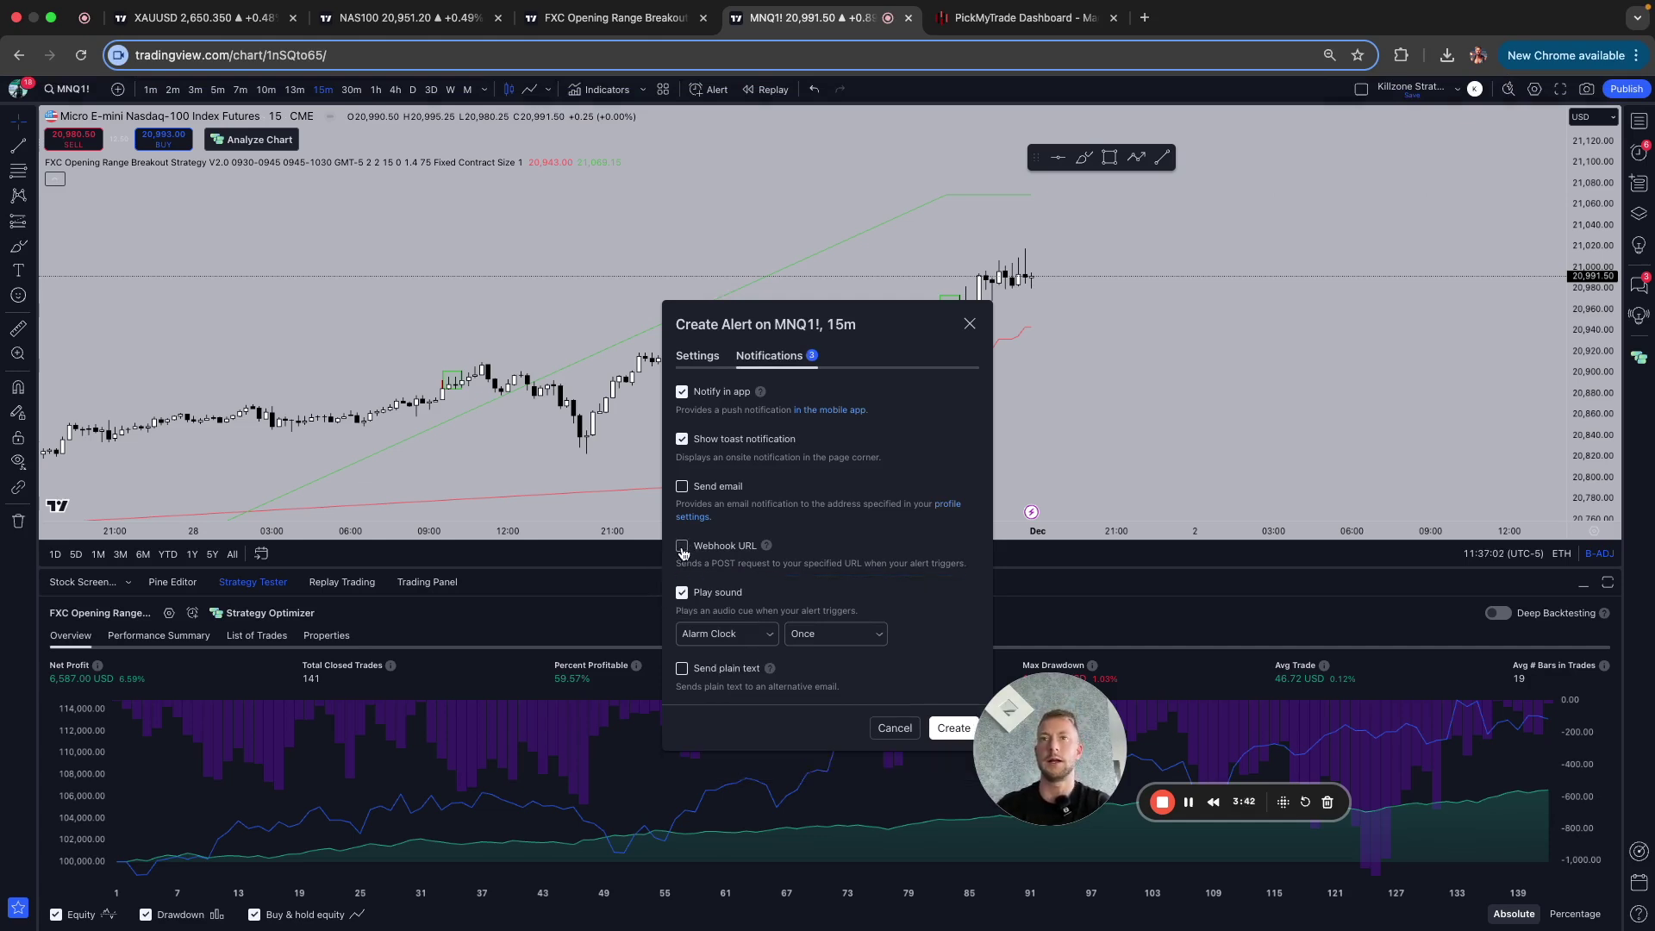
left_click(682, 546)
left_click(935, 591)
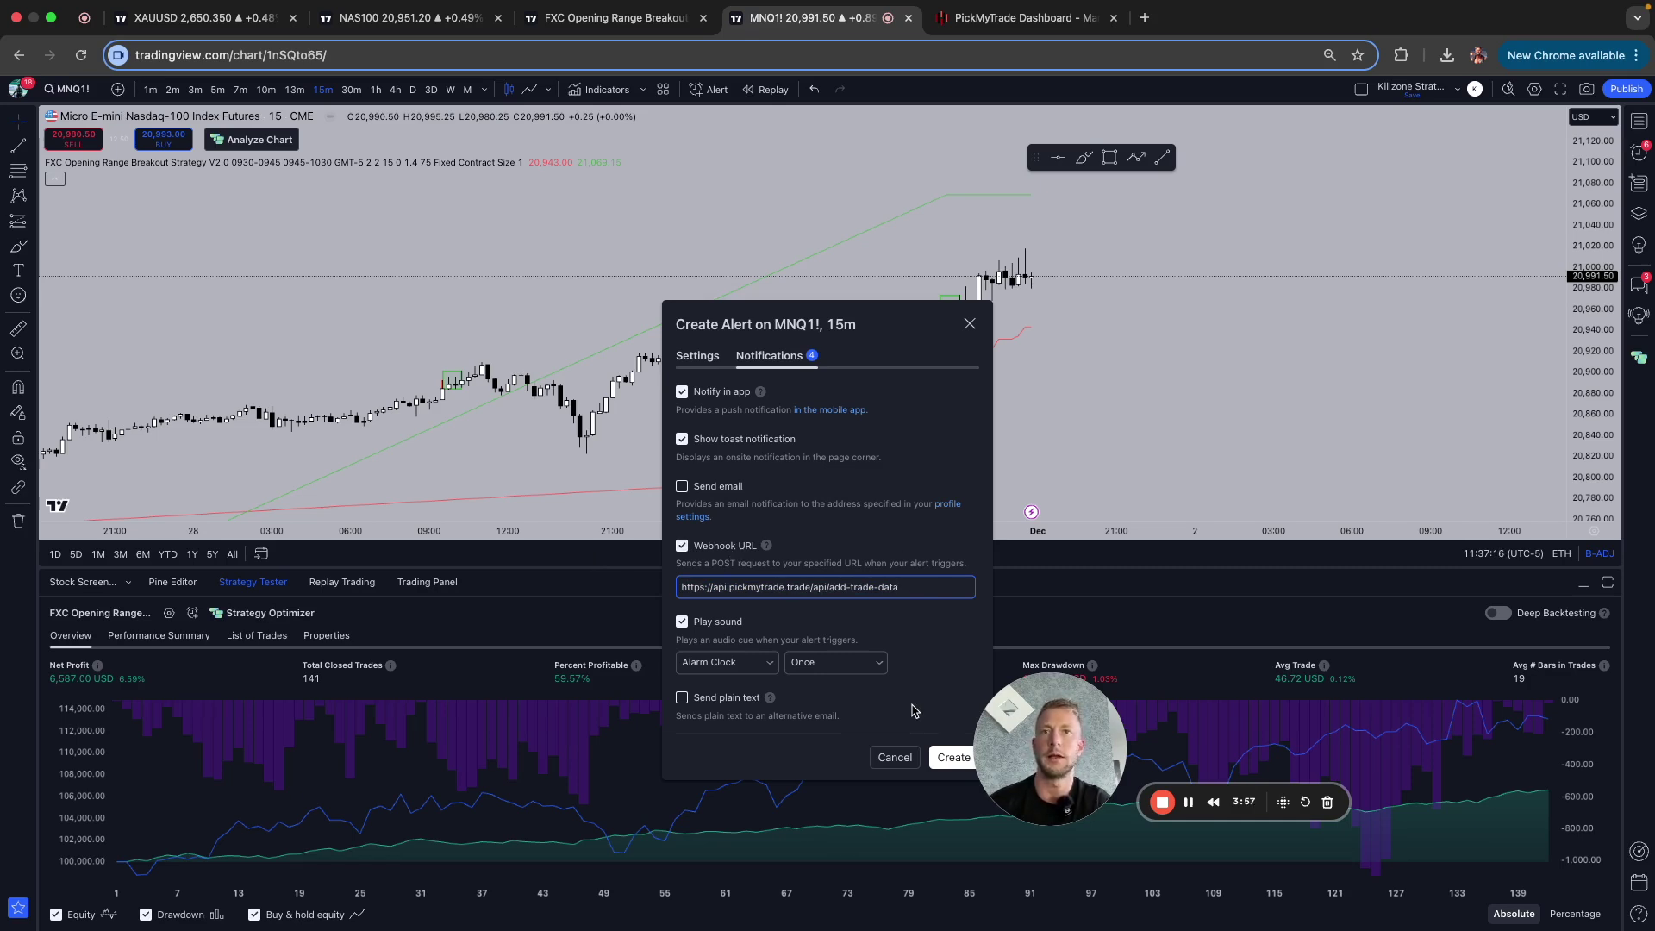
left_click(938, 757)
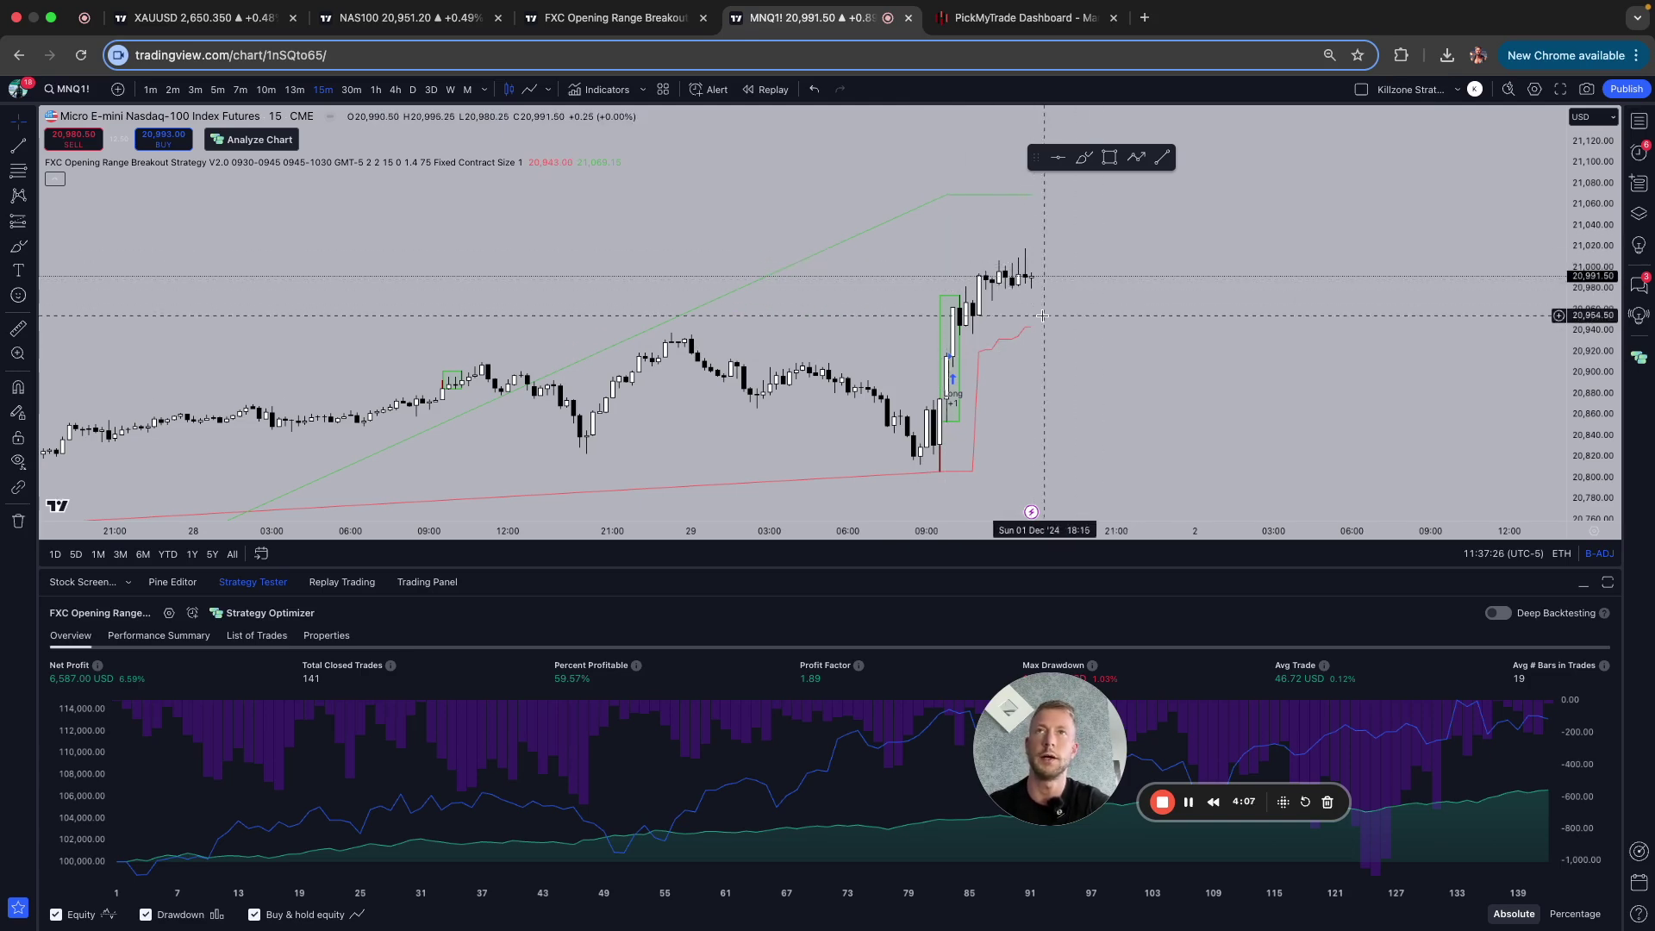
left_click(1015, 17)
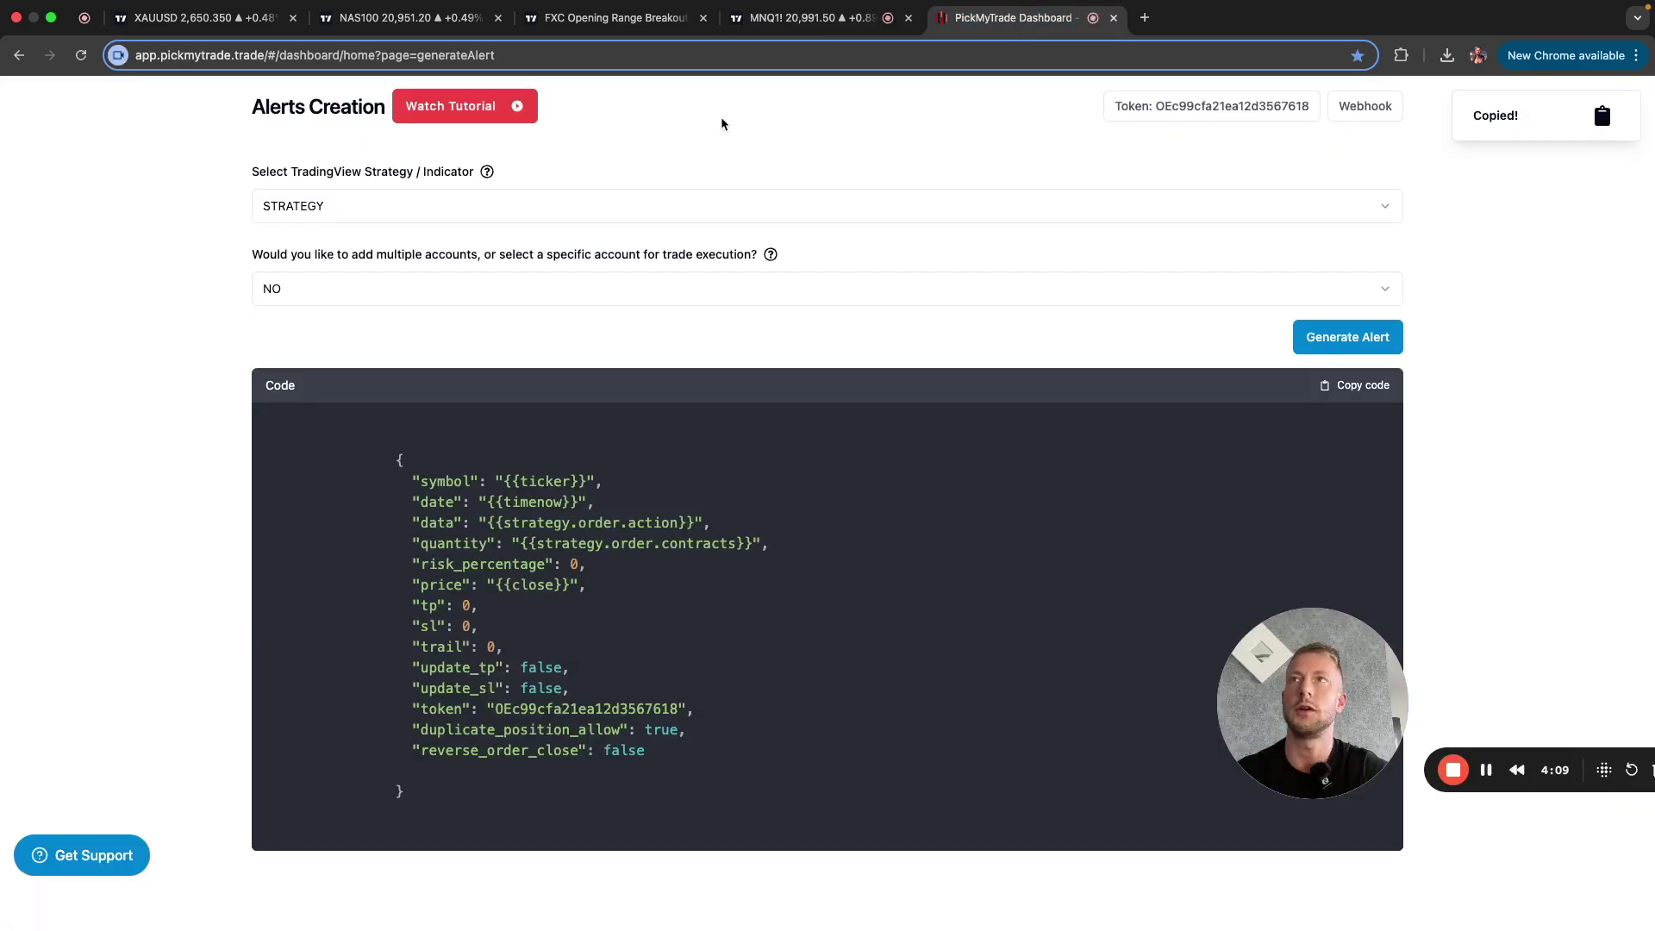
Open the PickMyTrade Alerts log and scroll across the three MNQ1! Order Placed entries
scroll(660, 185, "up", 3)
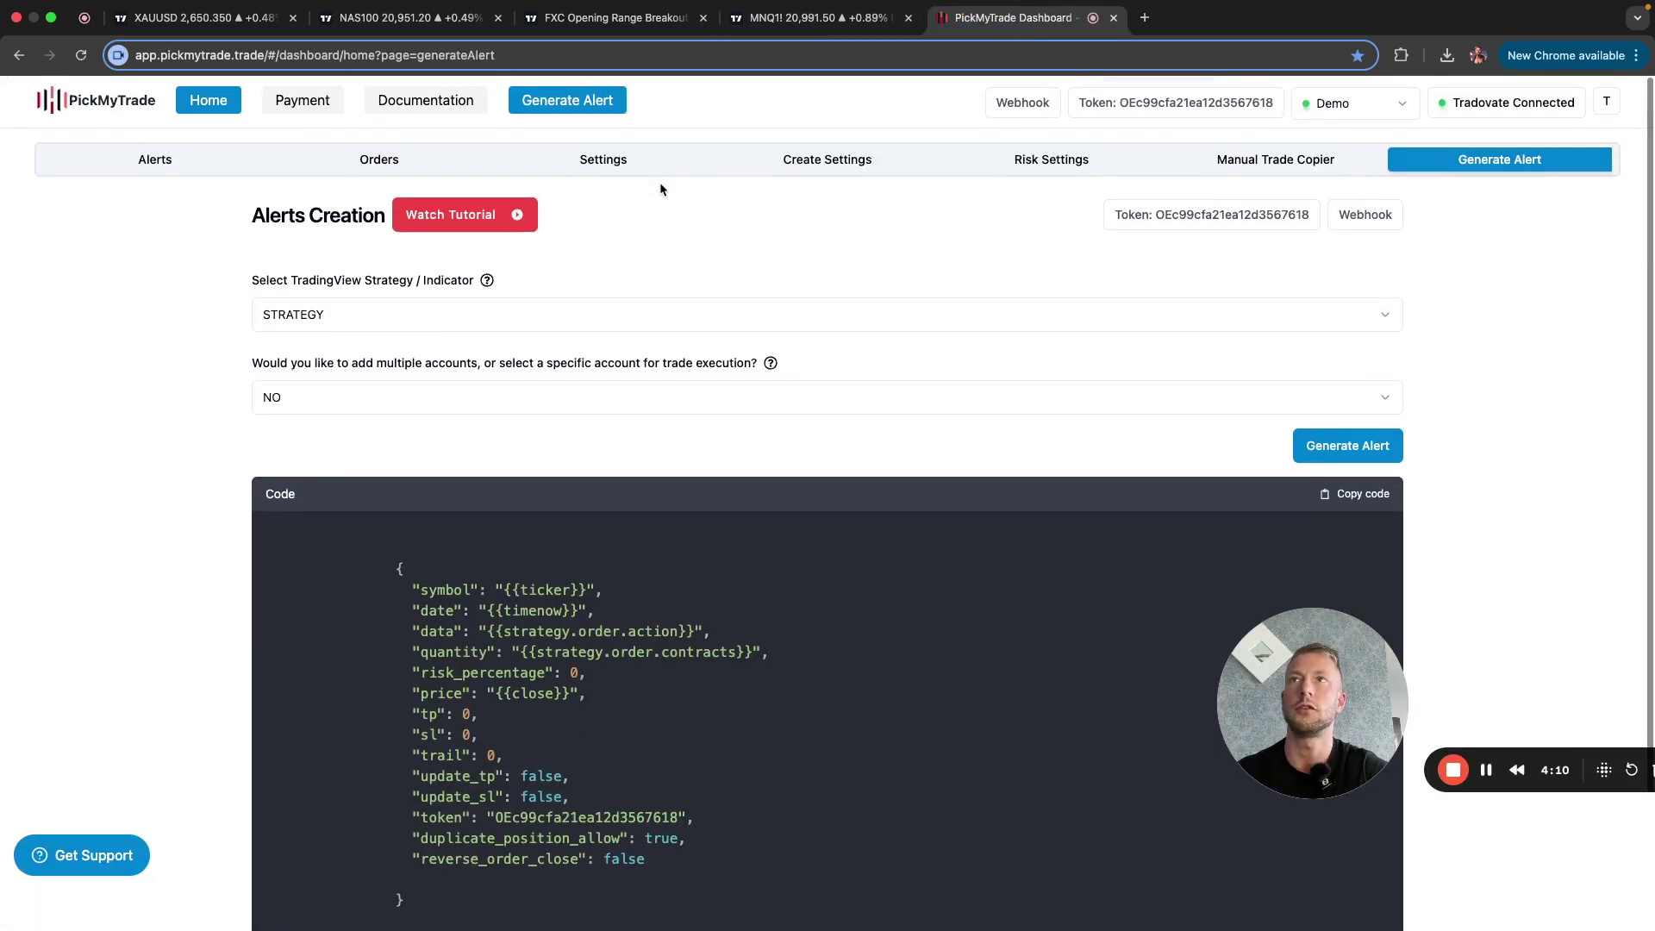
left_click(173, 156)
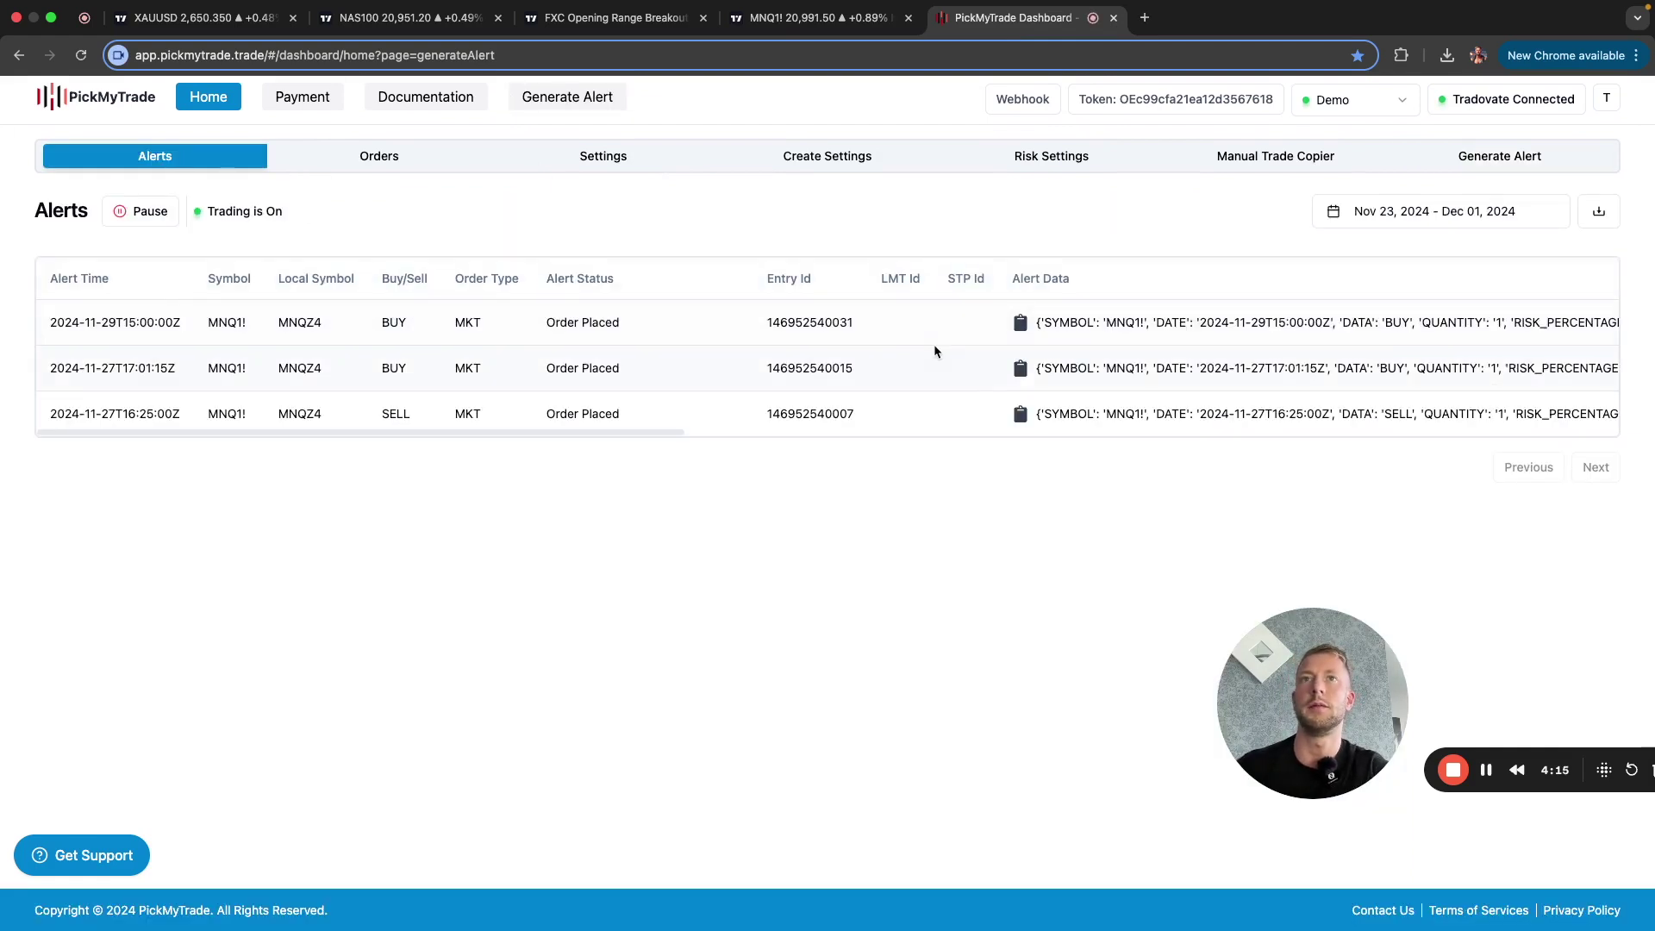
scroll(1000, 337, "right", 7)
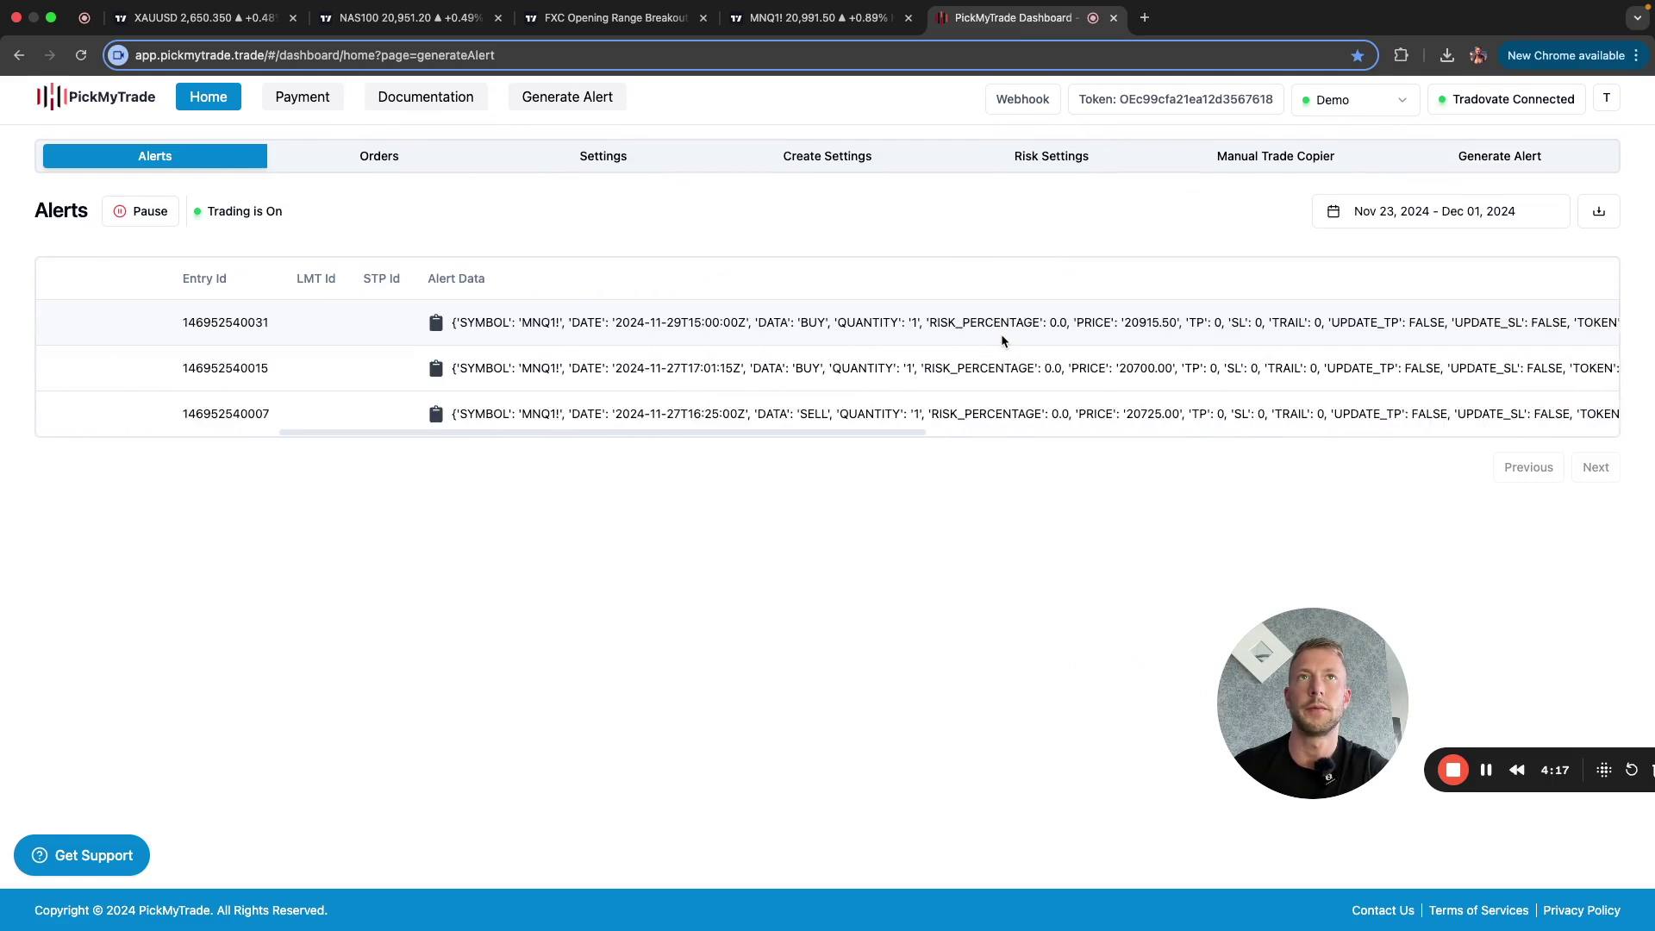
scroll(1000, 336, "left", 7)
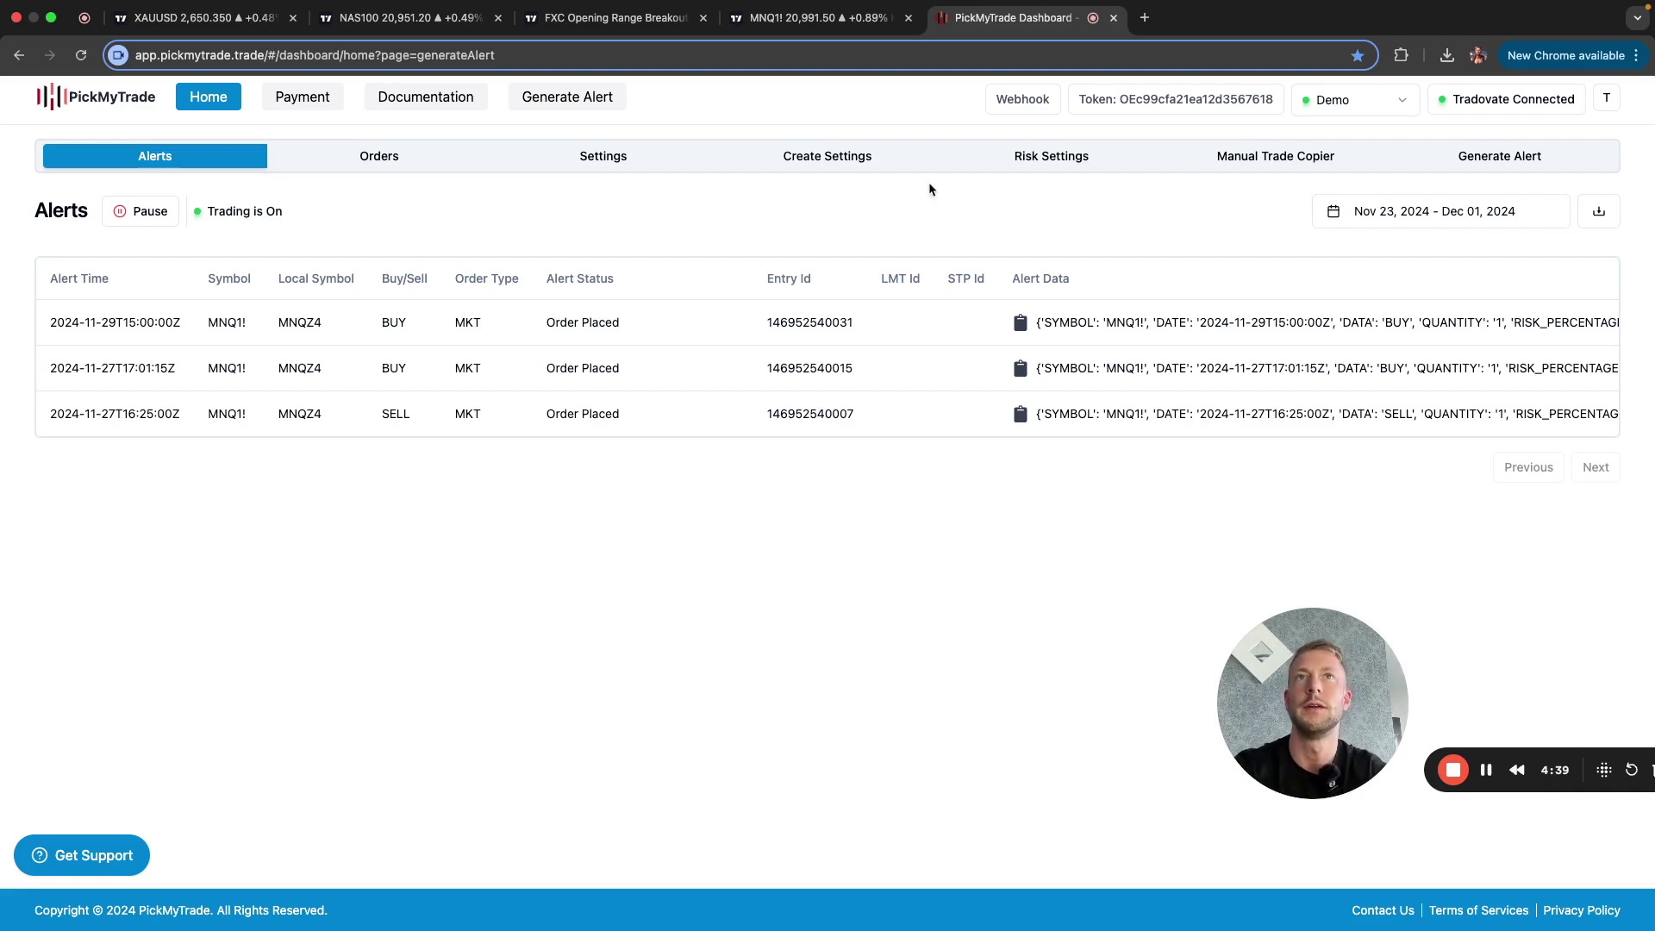
Review the Risk Settings and Create Settings pages, then return to the MNQ1! chart
left_click(1057, 163)
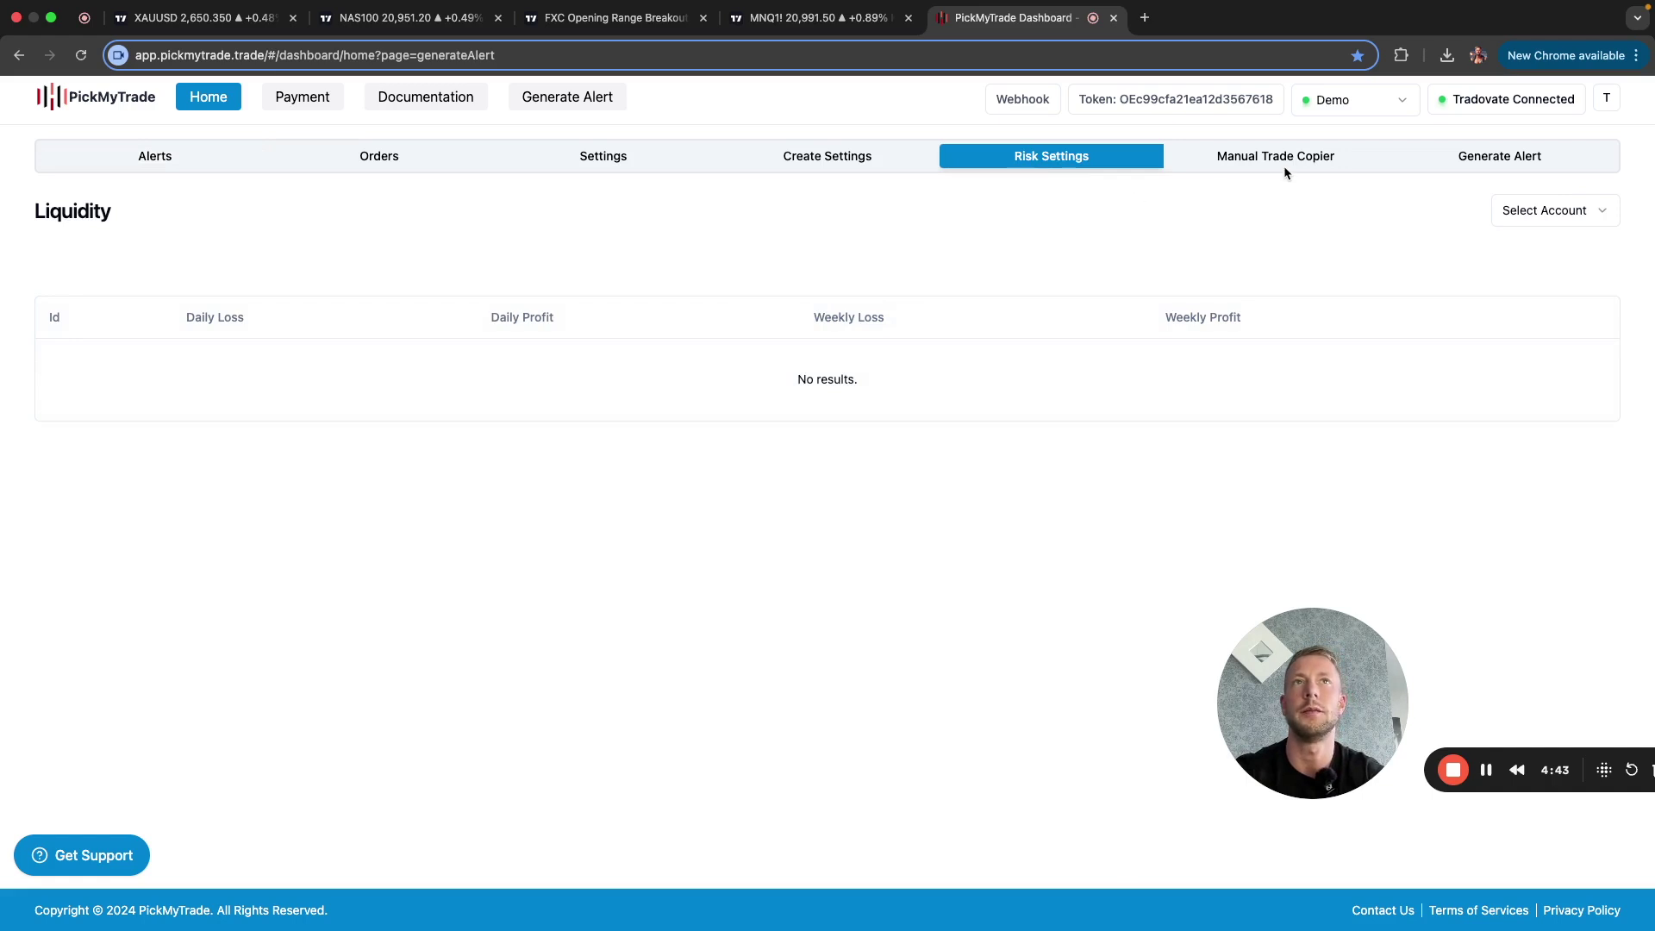
left_click(825, 163)
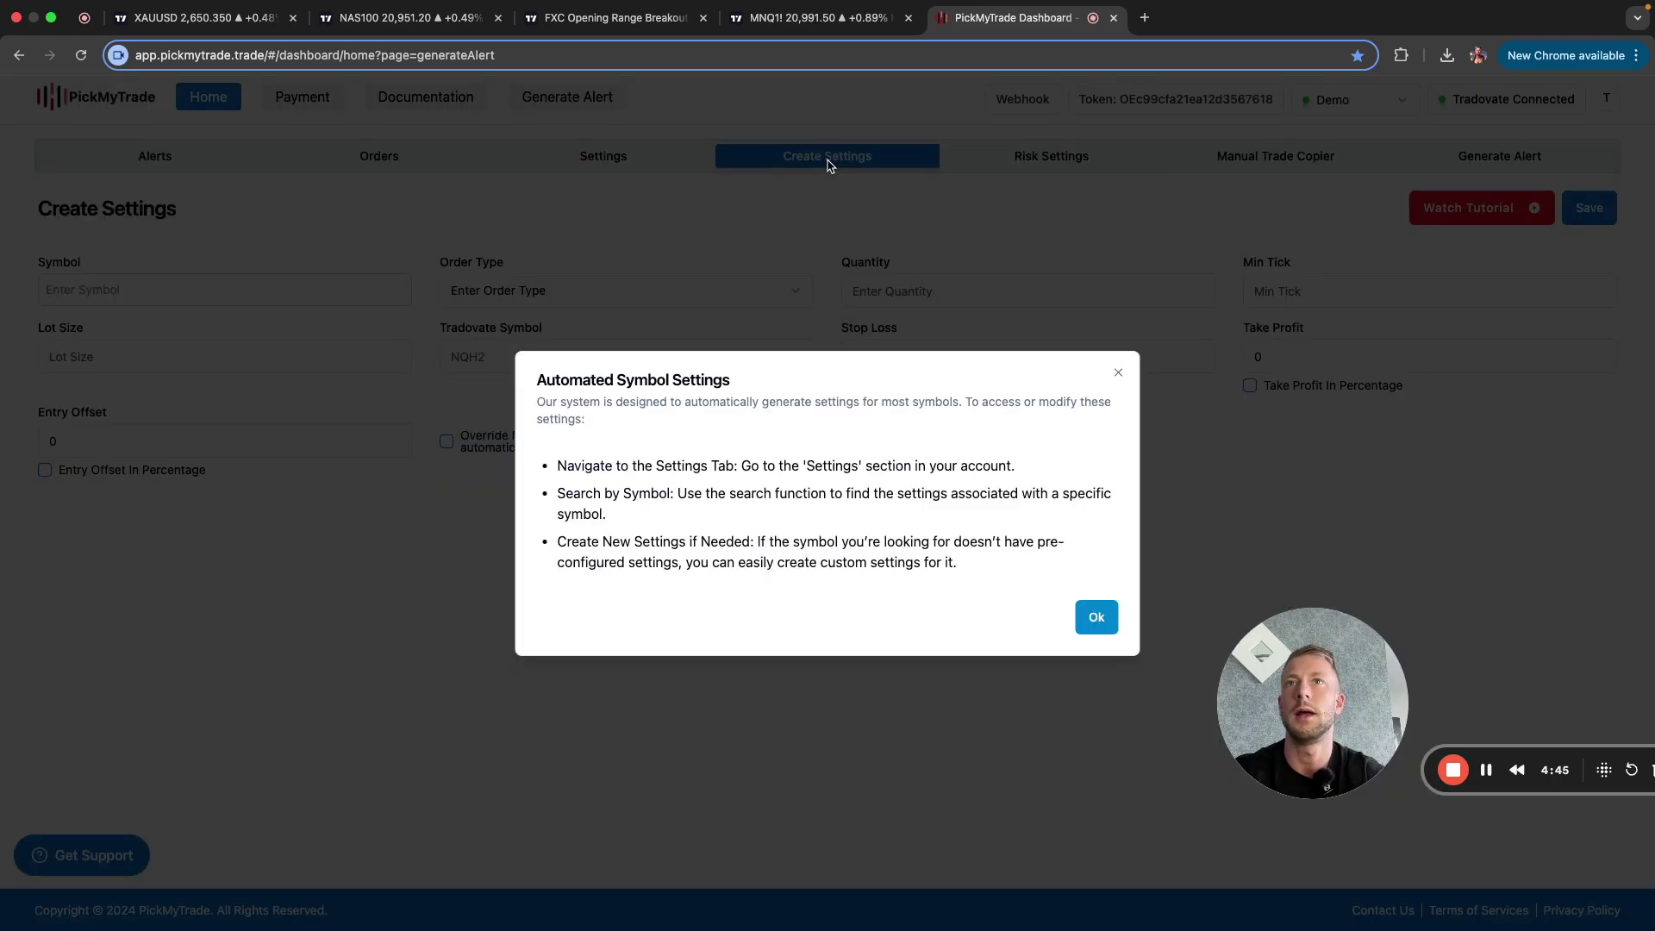
left_click(1119, 374)
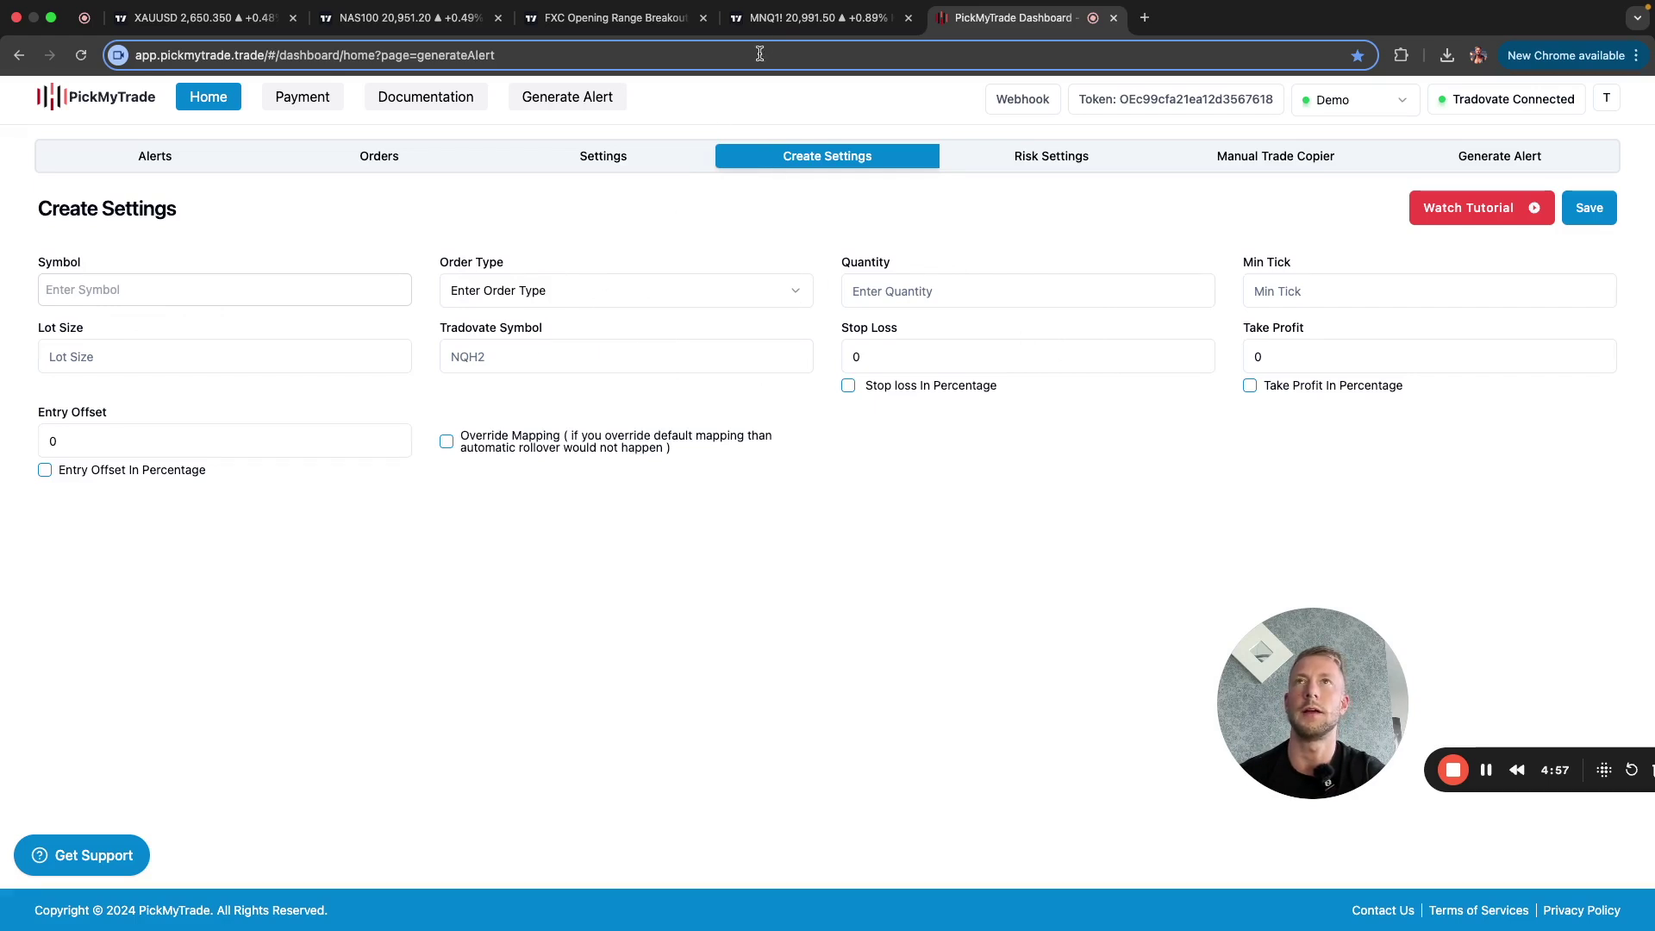
left_click(782, 27)
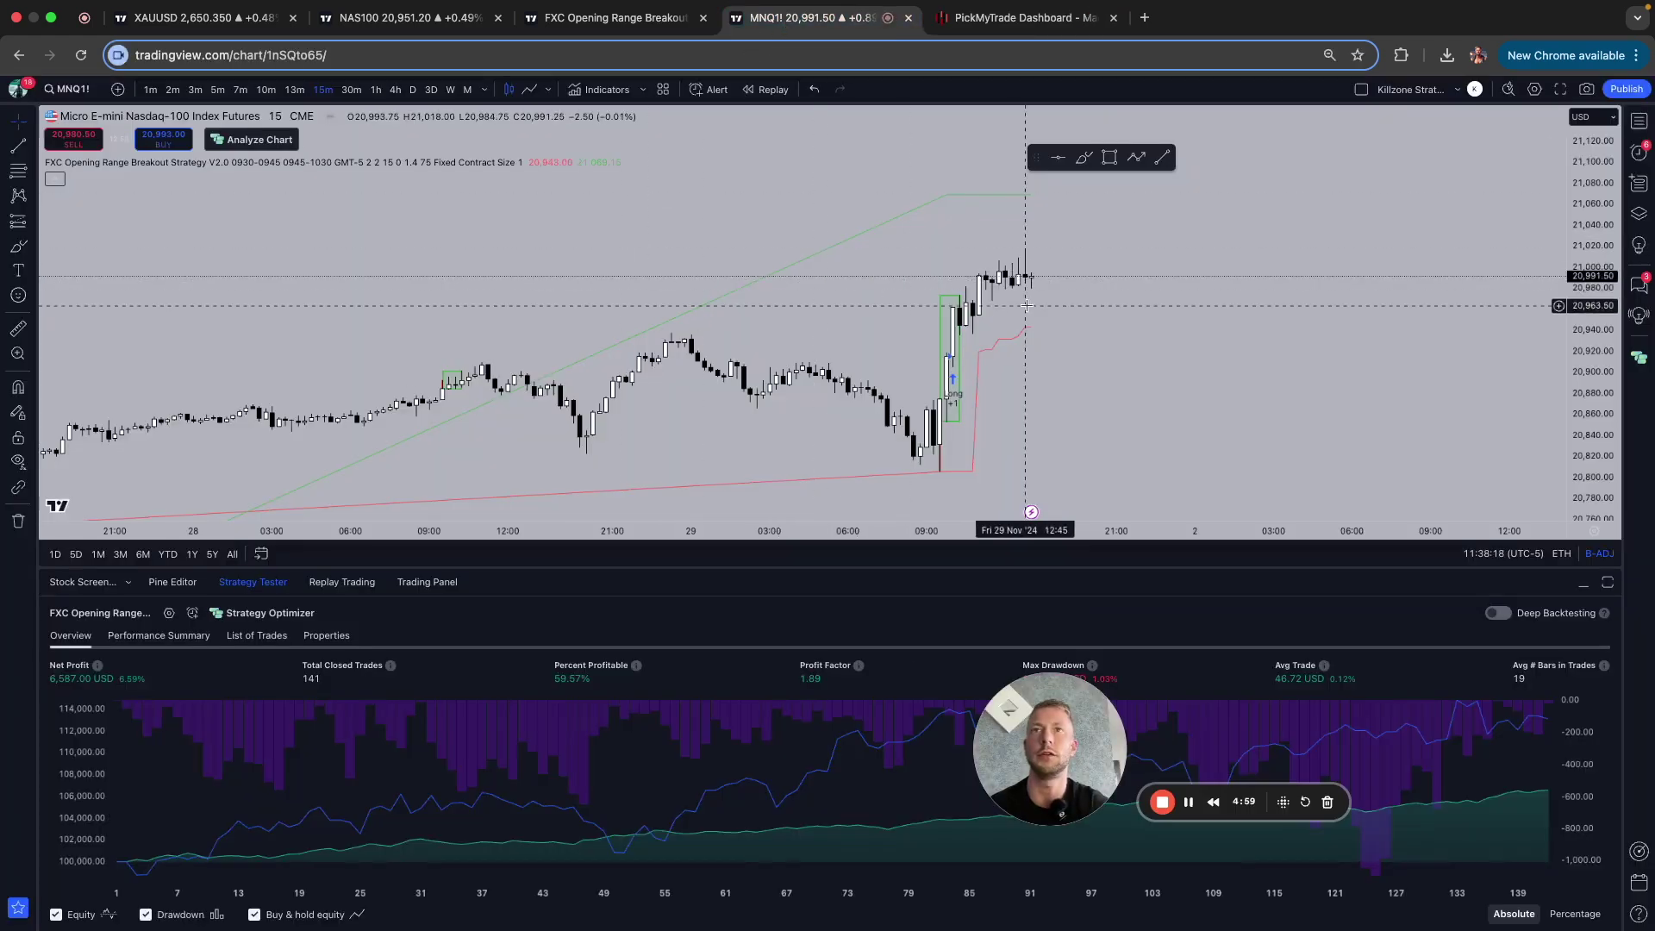
left_click(554, 161)
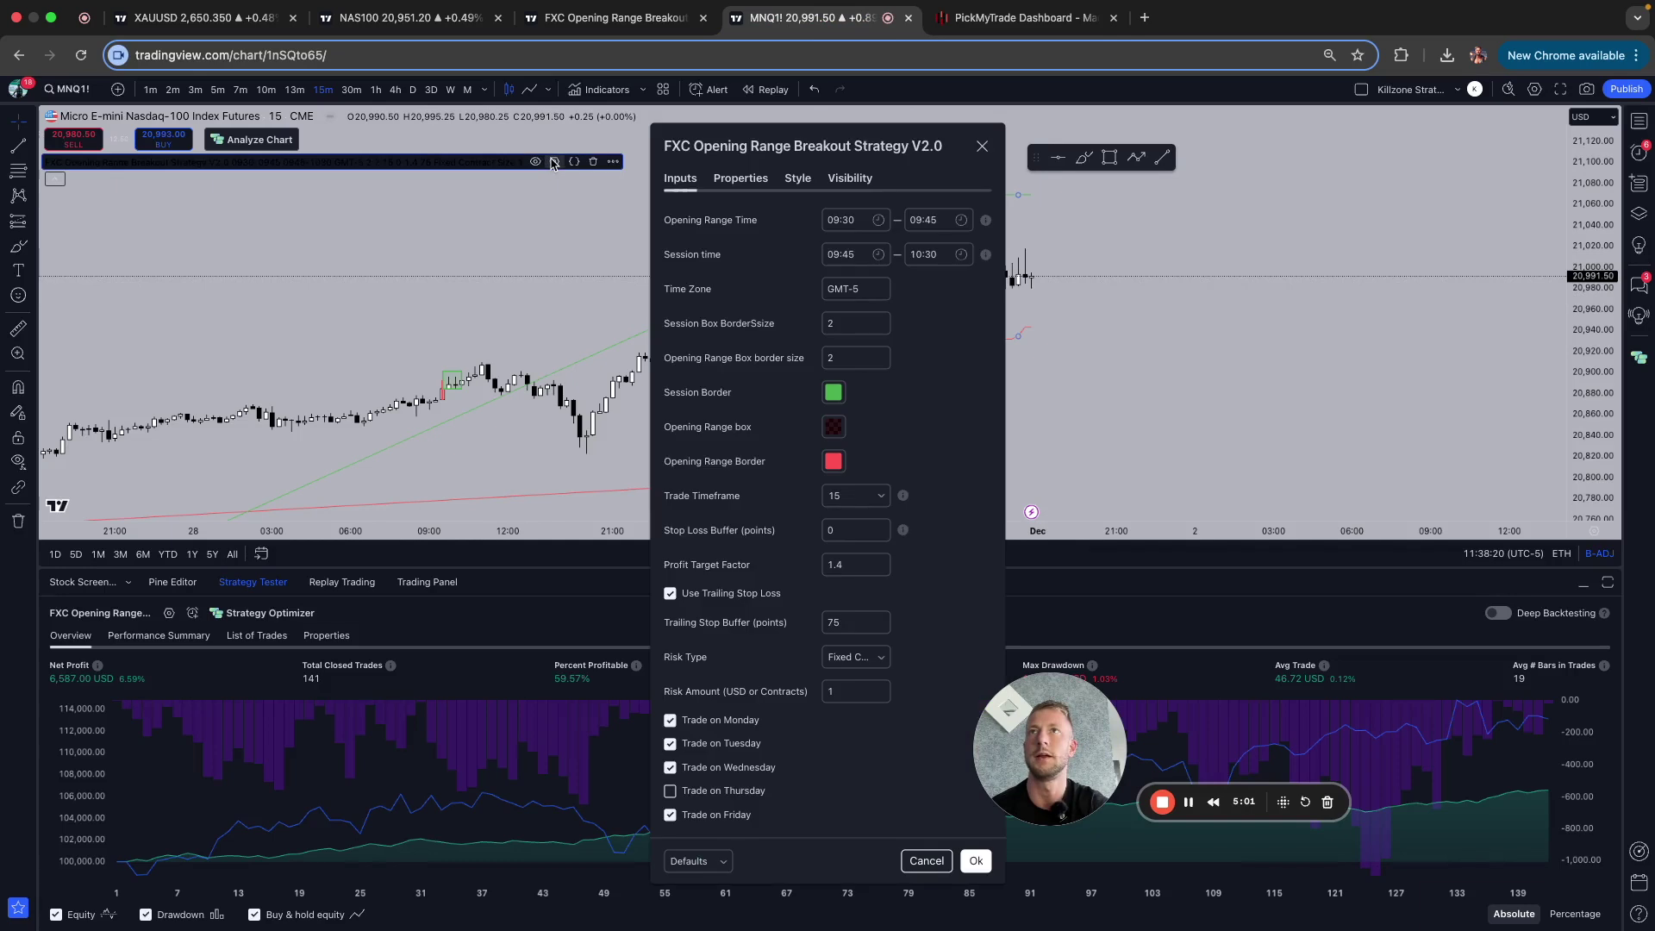
left_click(852, 658)
left_click(843, 697)
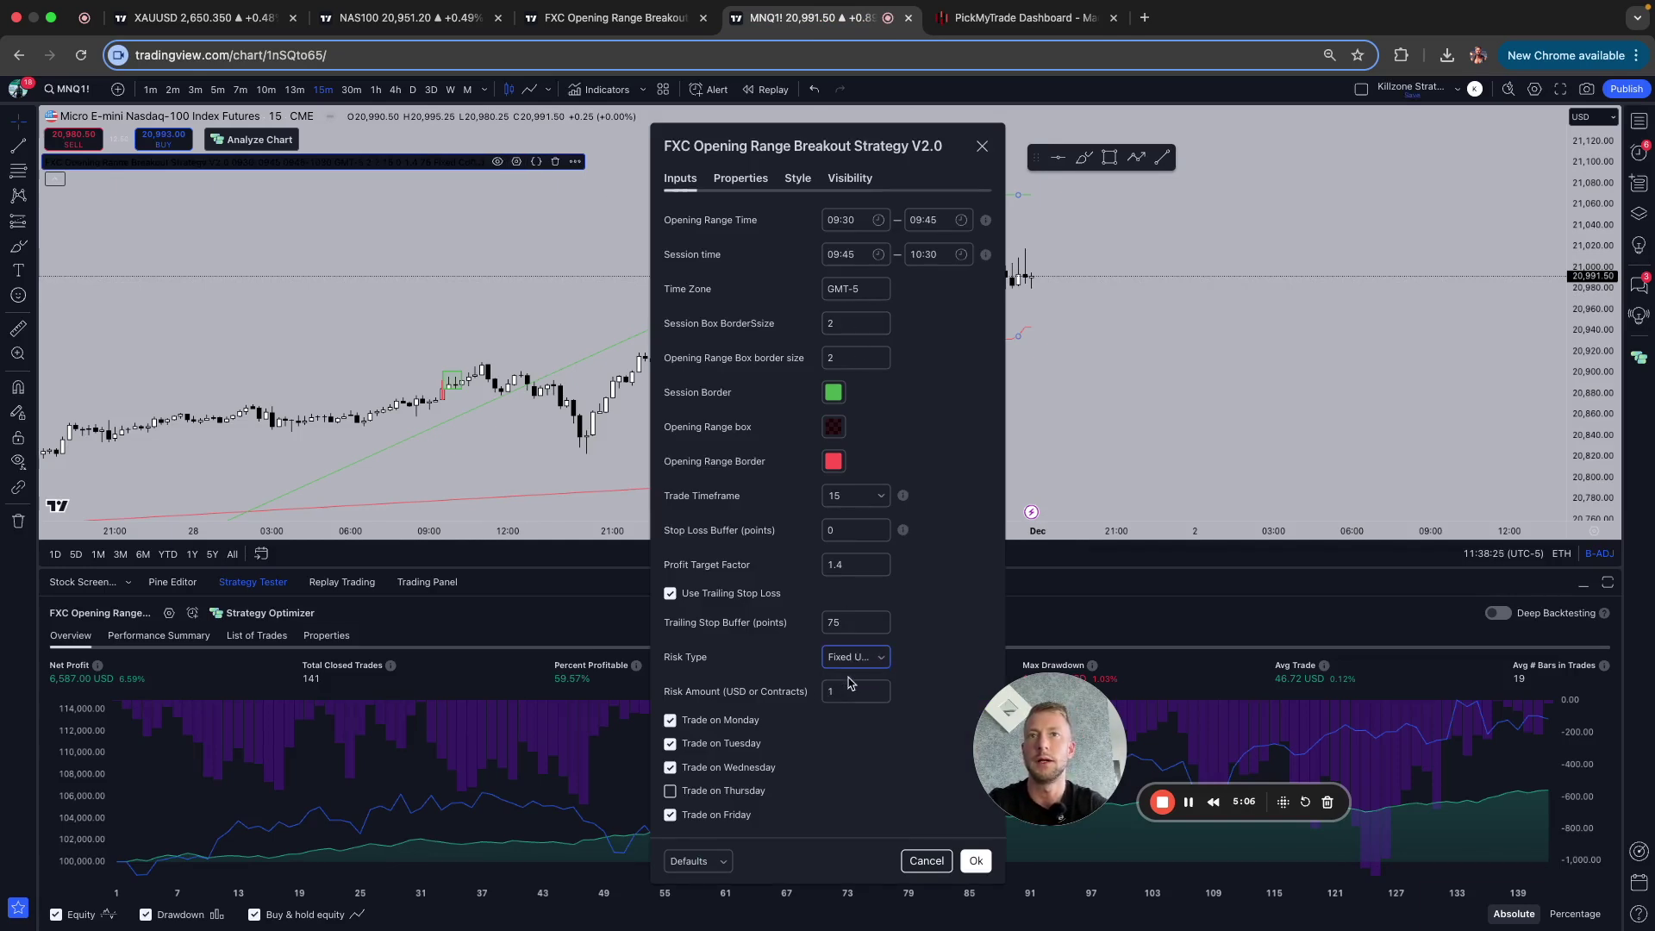
left_click(835, 695)
type("1000")
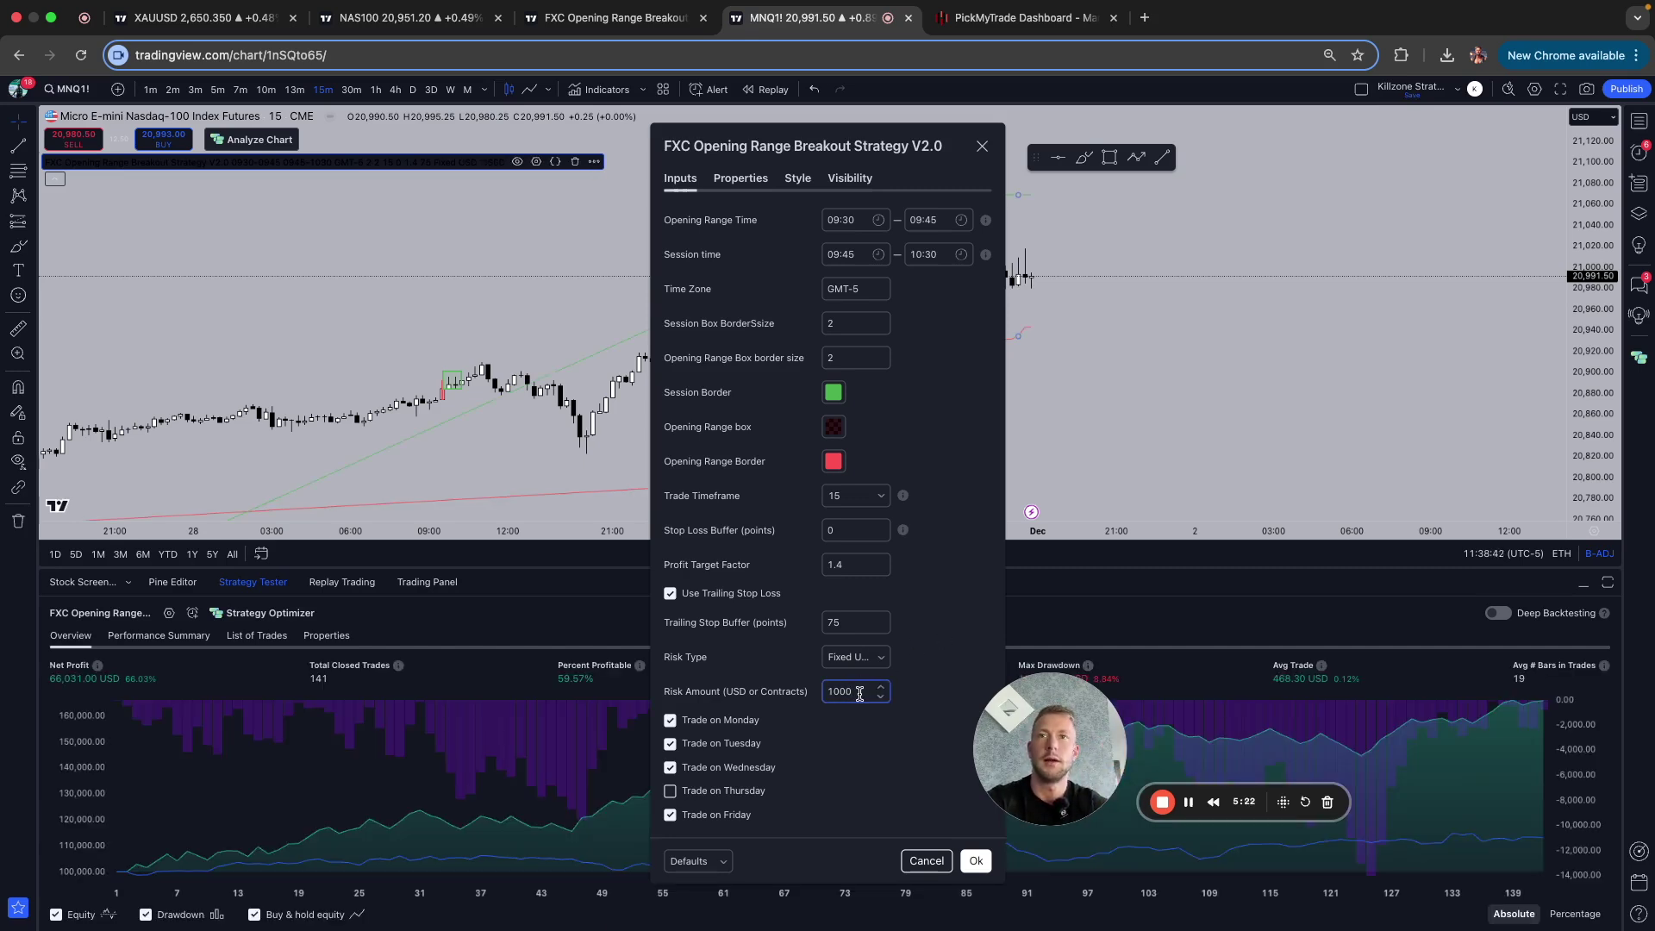
left_click(849, 657)
left_click(846, 700)
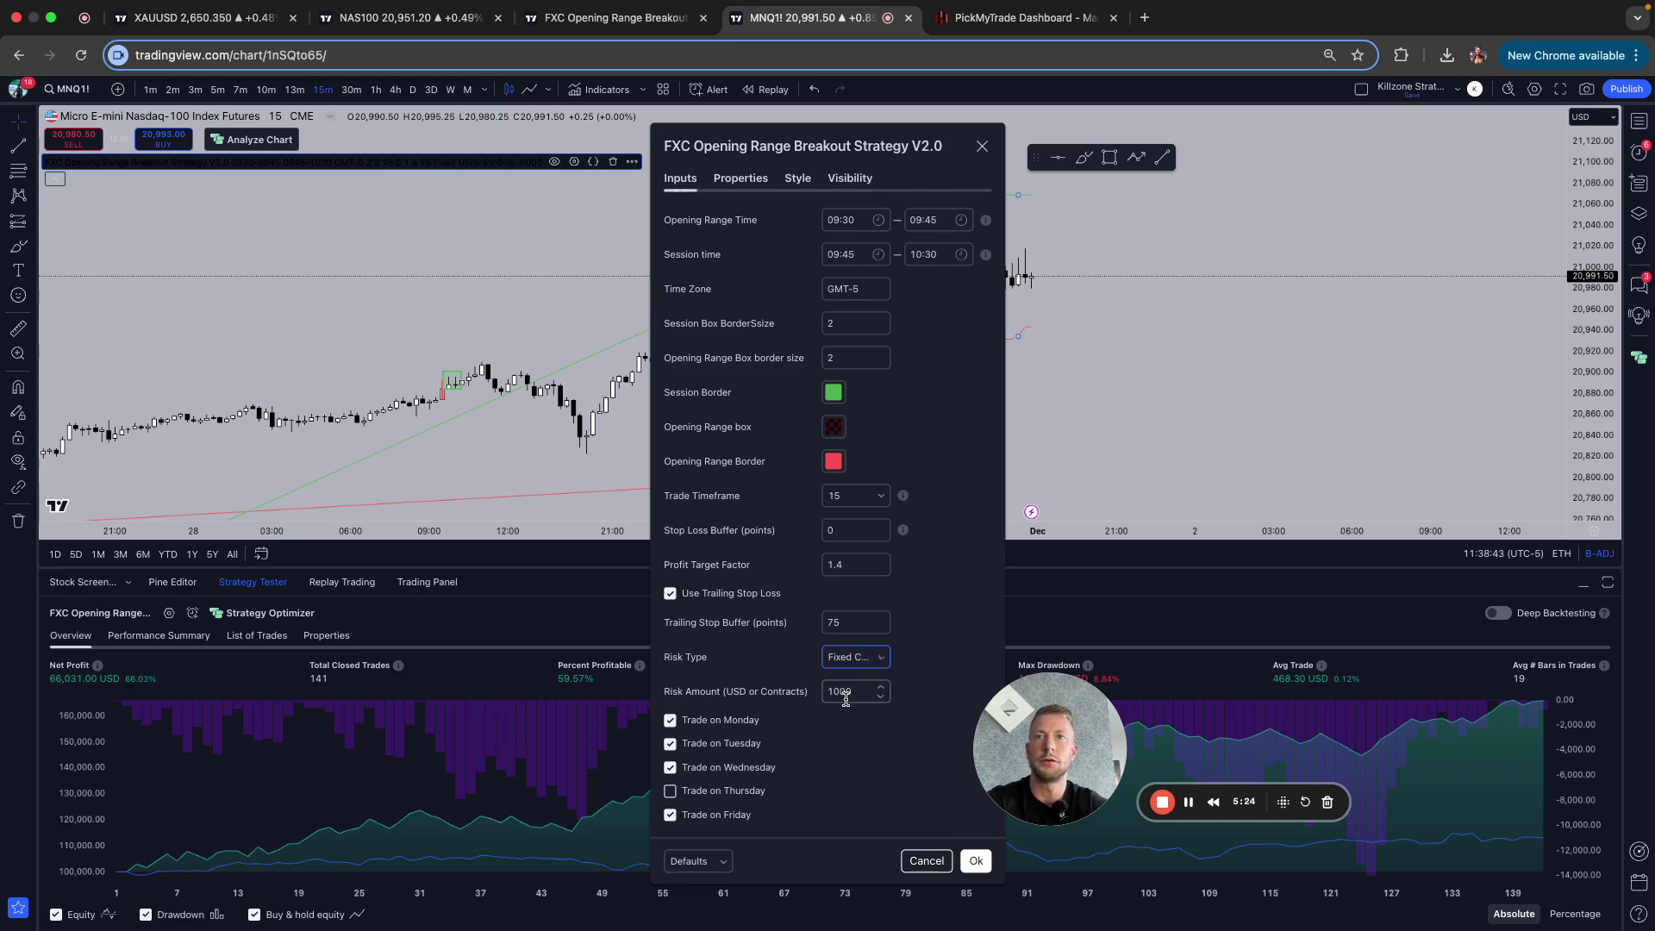
double_click(844, 692)
type("1")
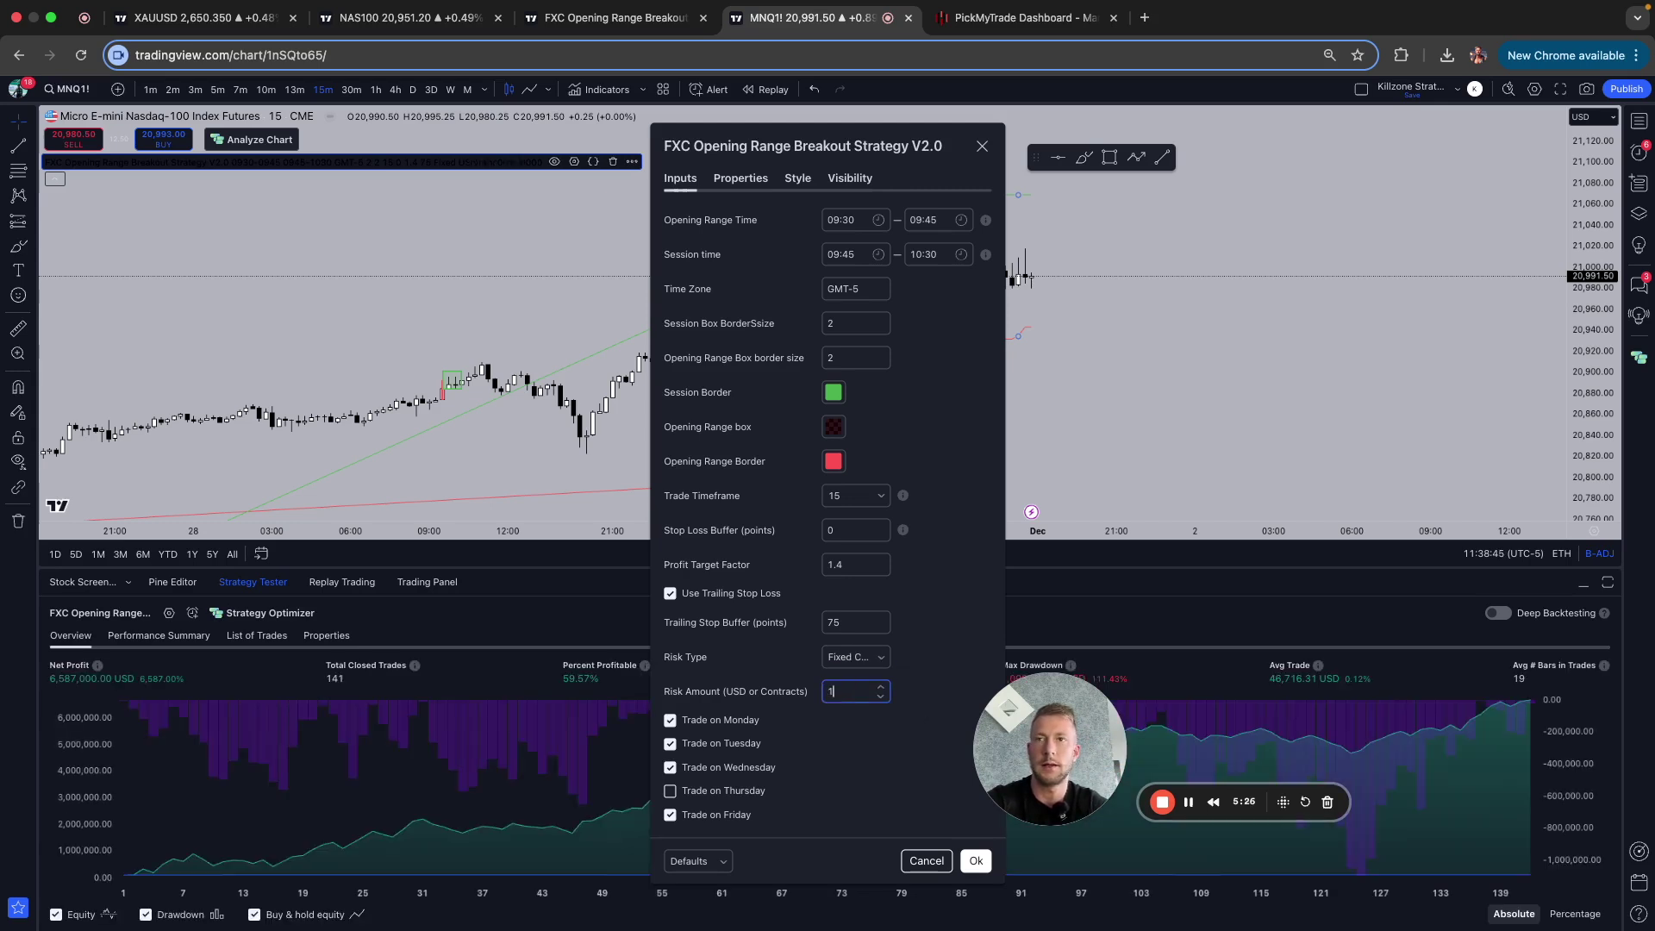
left_click(954, 653)
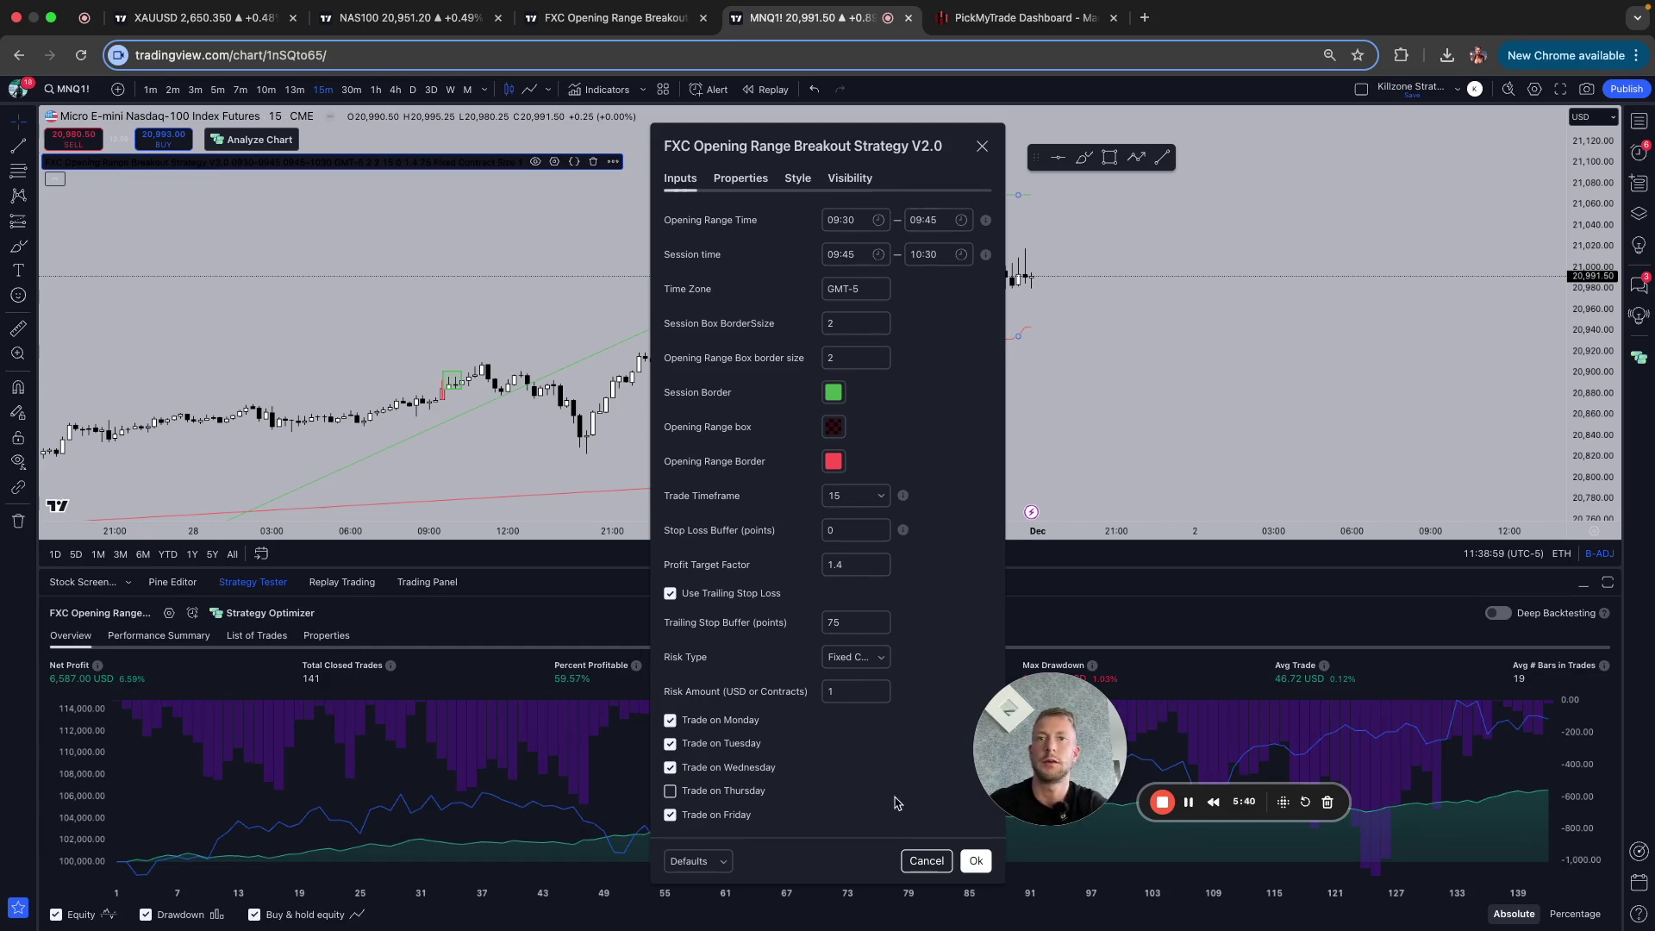
left_click(975, 860)
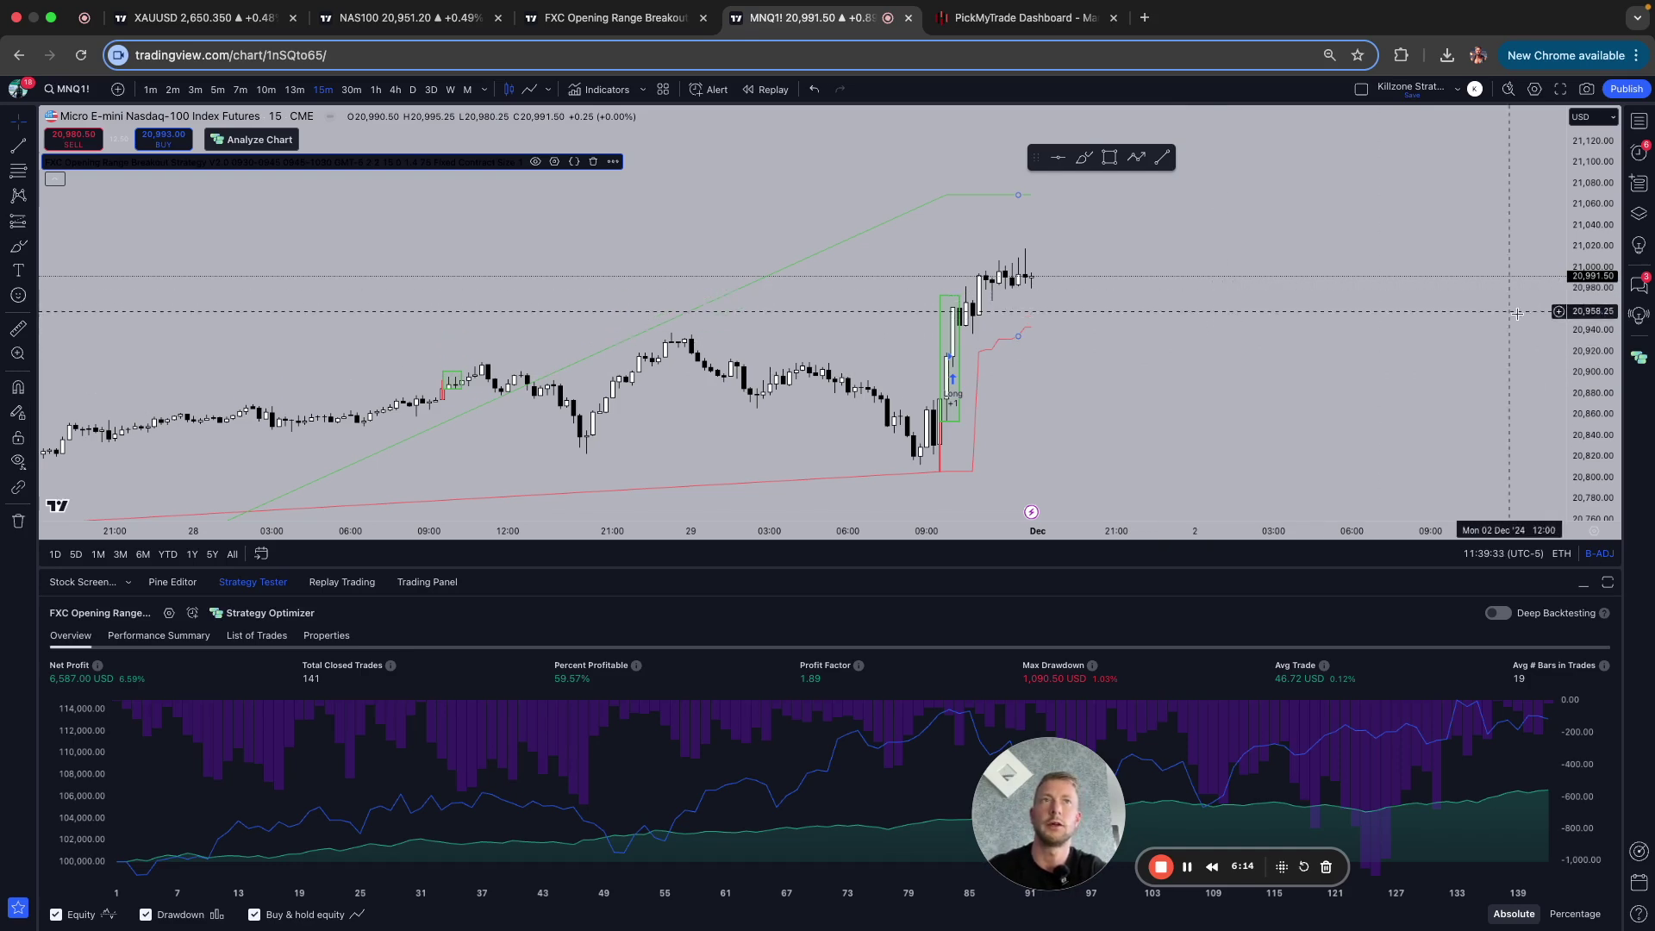
left_click(1246, 283)
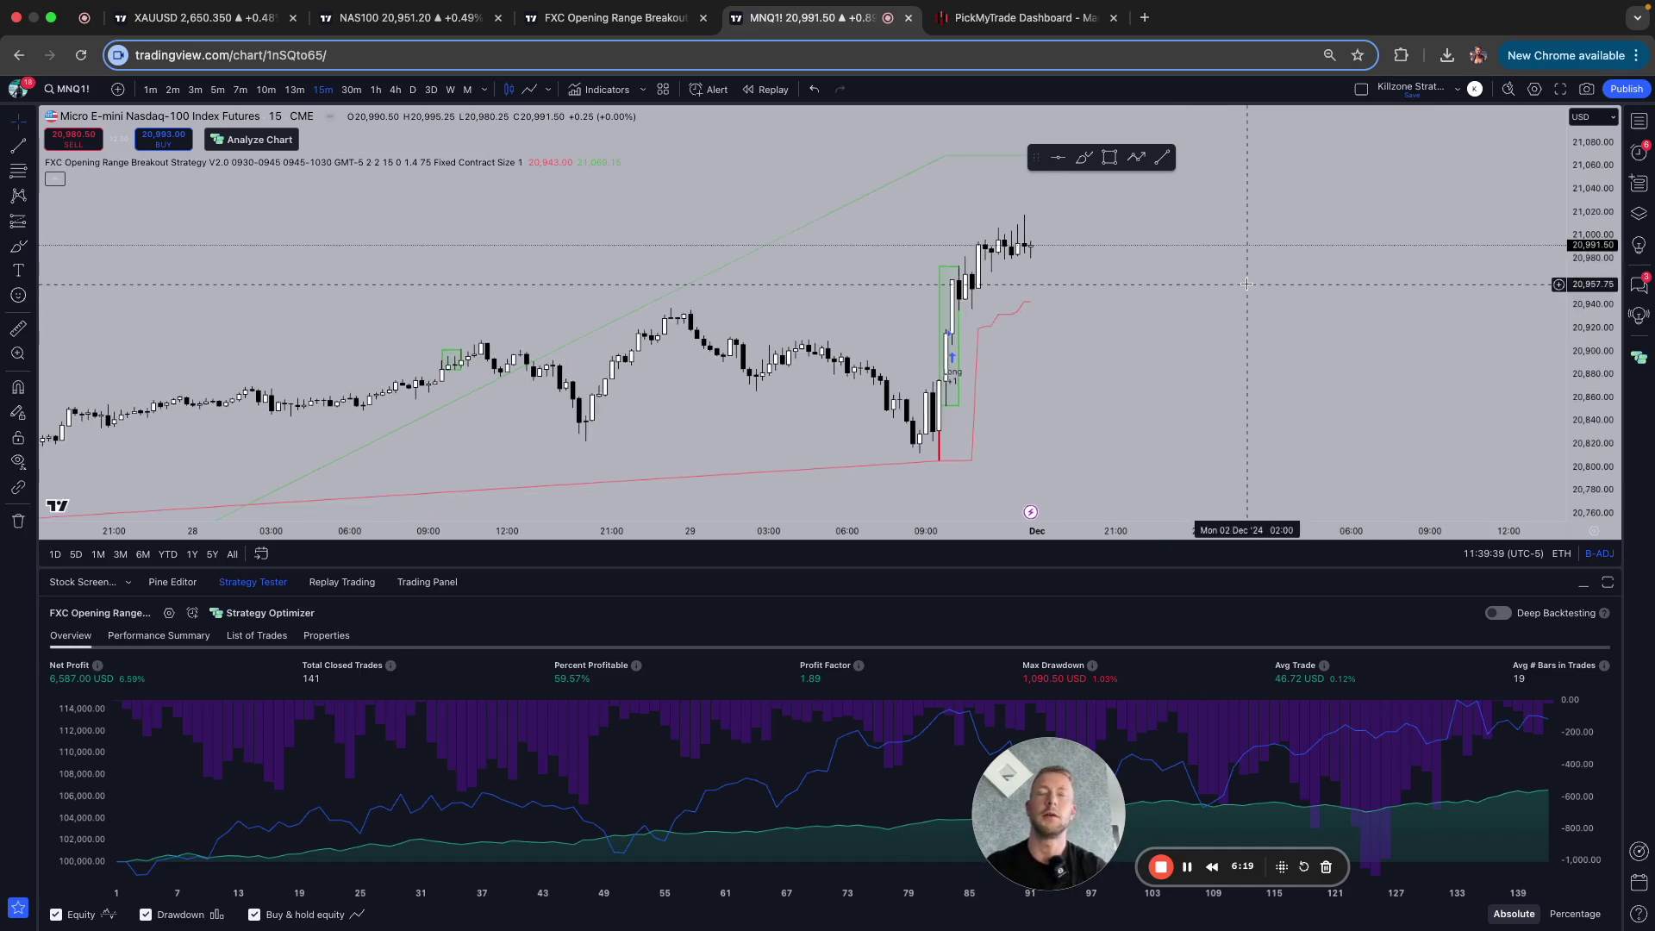